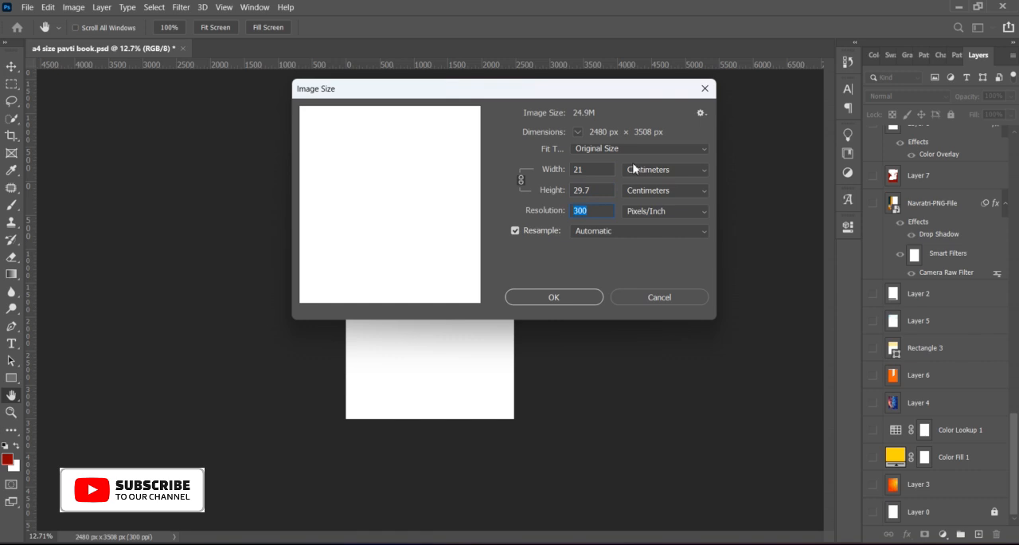
# Step: Check the image's width and height in inches, pixels and centimeters, and its resolution, in the Image Size dialog
pyautogui.click(637, 206)
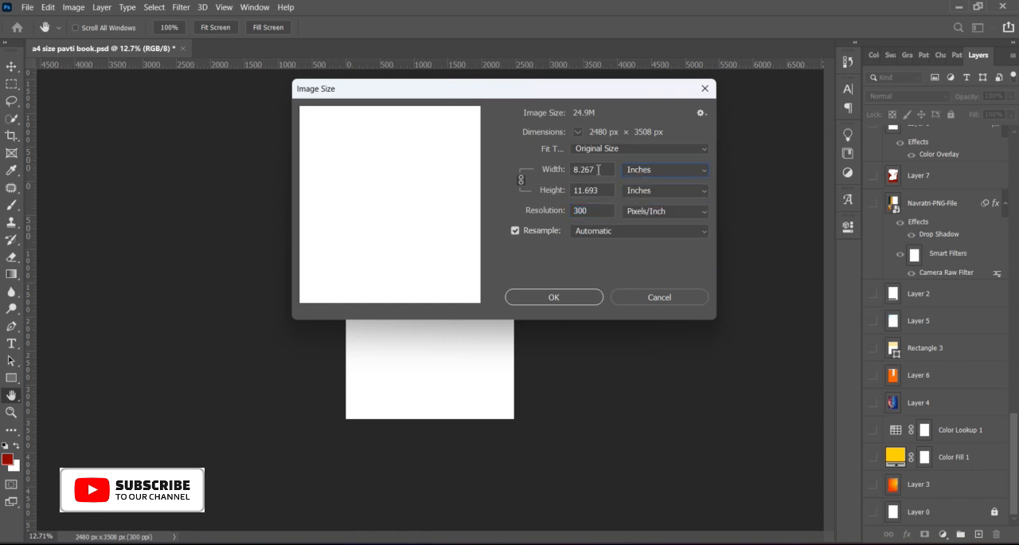
pyautogui.moveTo(597, 170); pyautogui.dragTo(556, 191)
pyautogui.click(638, 169)
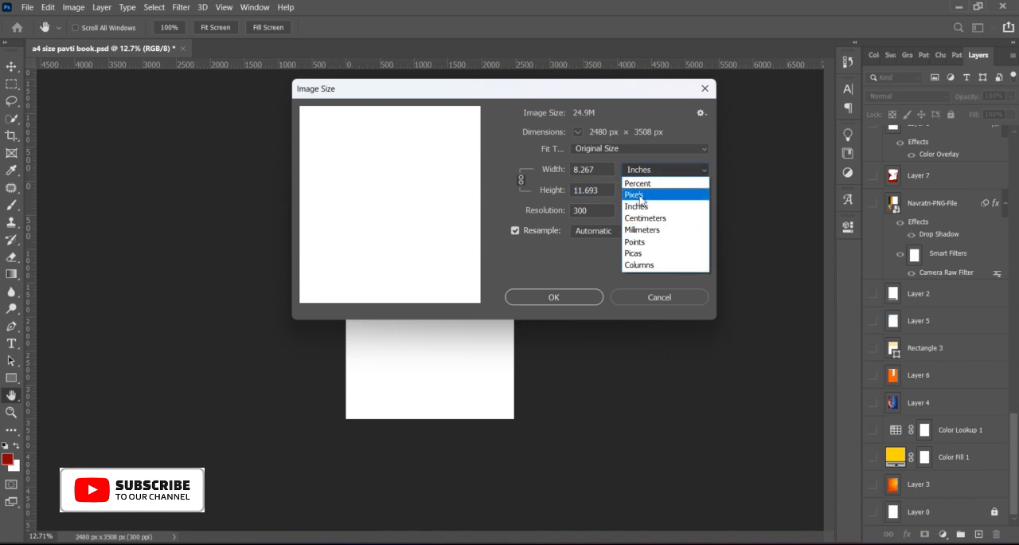
pyautogui.click(635, 194)
pyautogui.doubleClick(603, 170)
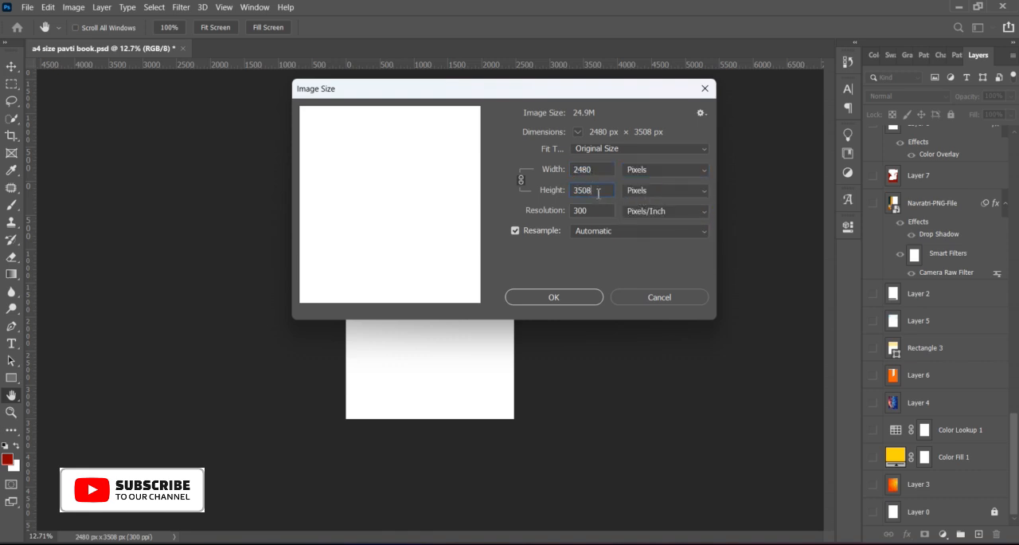
pyautogui.doubleClick(594, 208)
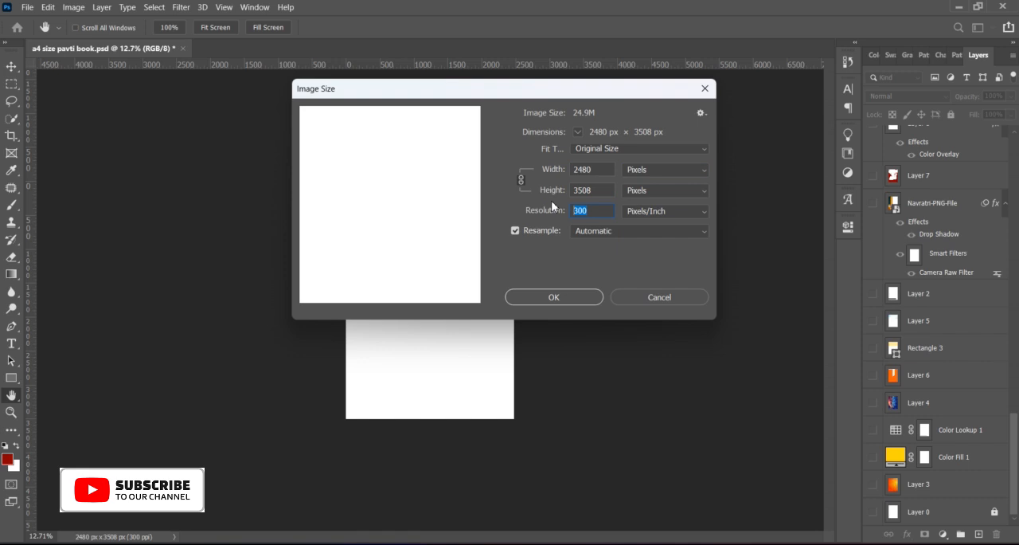
pyautogui.click(634, 169)
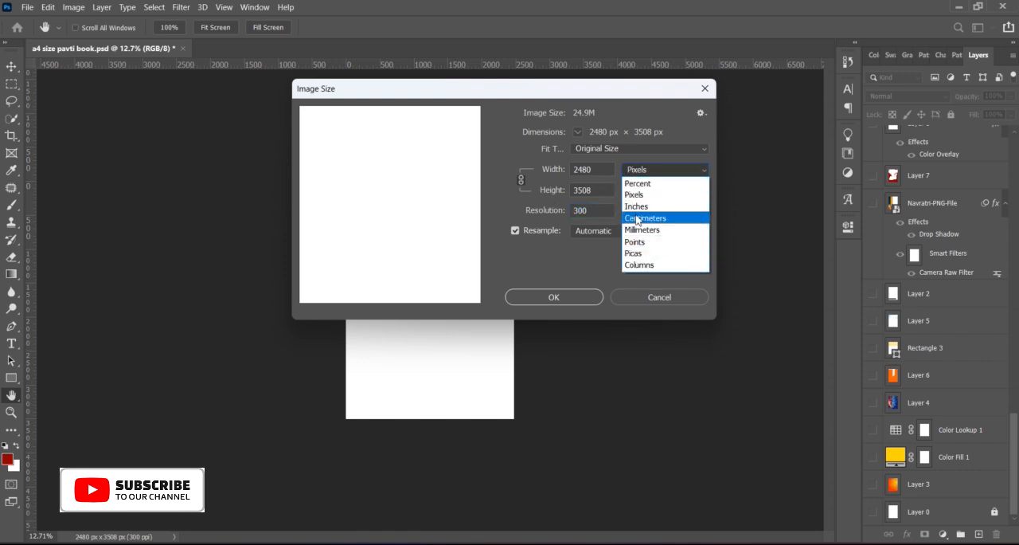
pyautogui.click(637, 218)
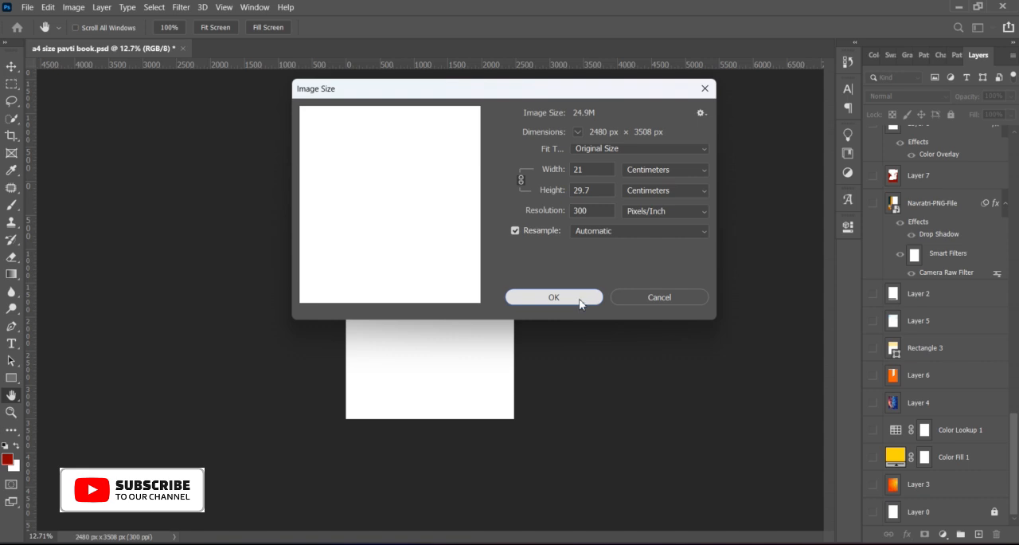
pyautogui.press('Return')
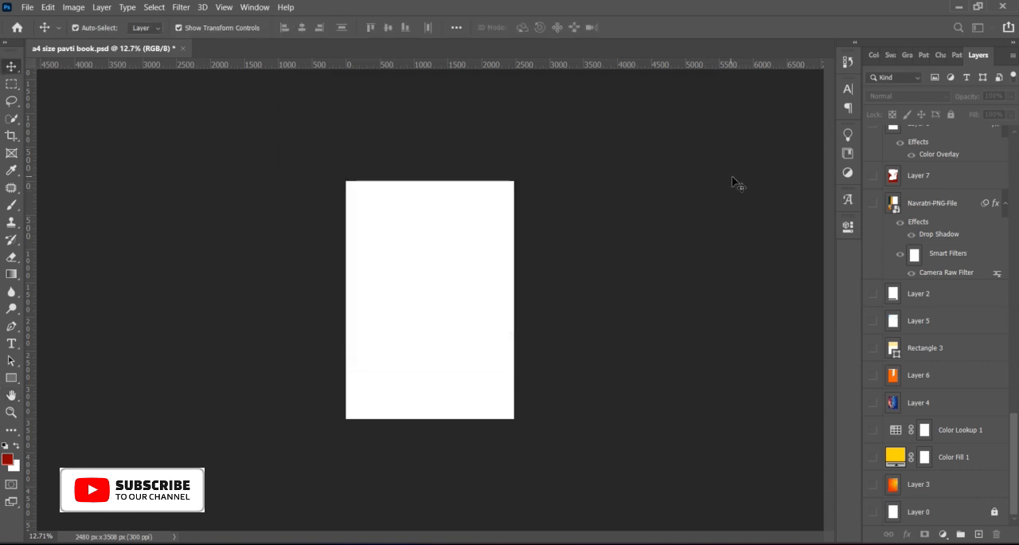
# Step: Check the document's canvas size in pixels and accept the Canvas Size dialog
pyautogui.click(72, 7)
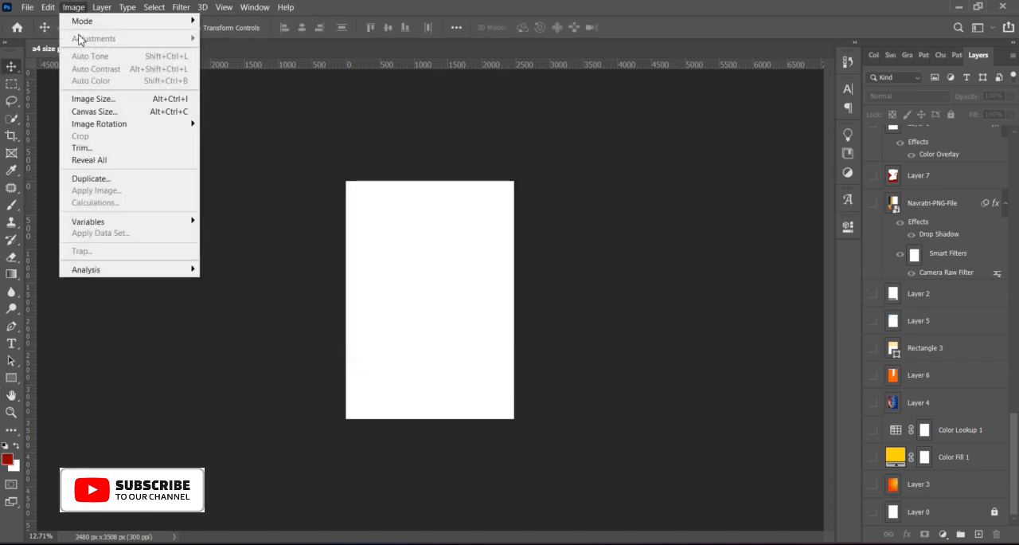
pyautogui.click(87, 112)
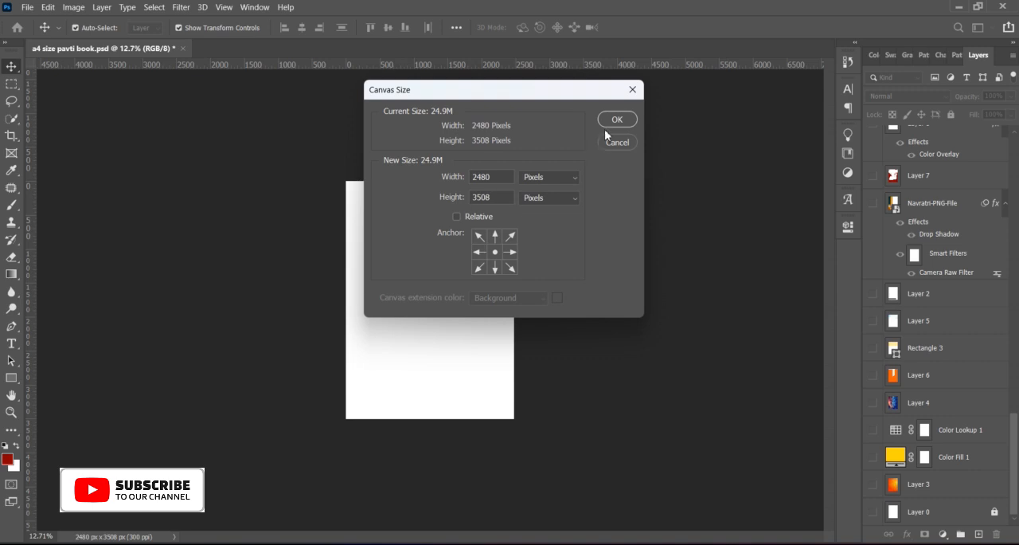
pyautogui.click(613, 121)
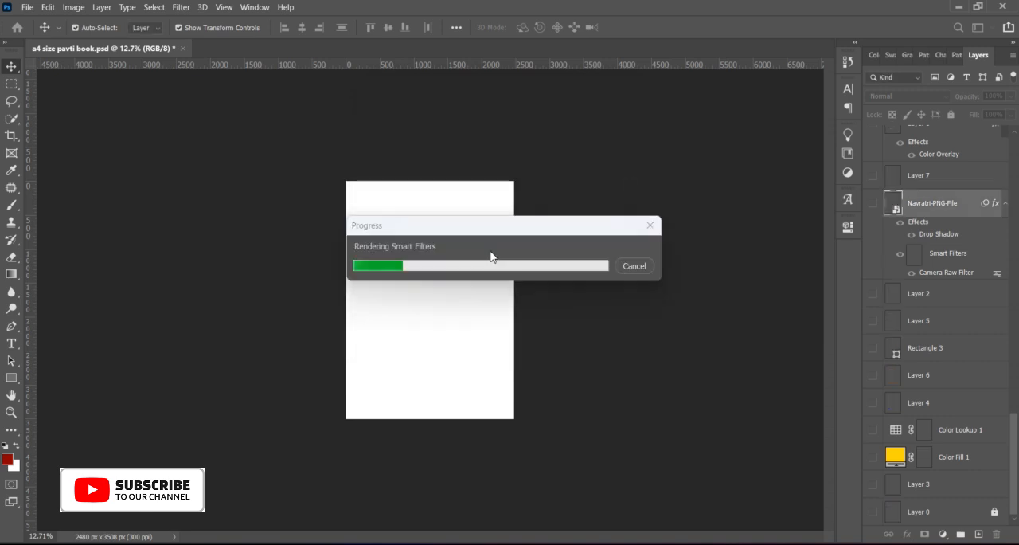
# Step: Look over the blank page and check which color mode and bit depth the document uses
pyautogui.scroll(3, 491, 251)
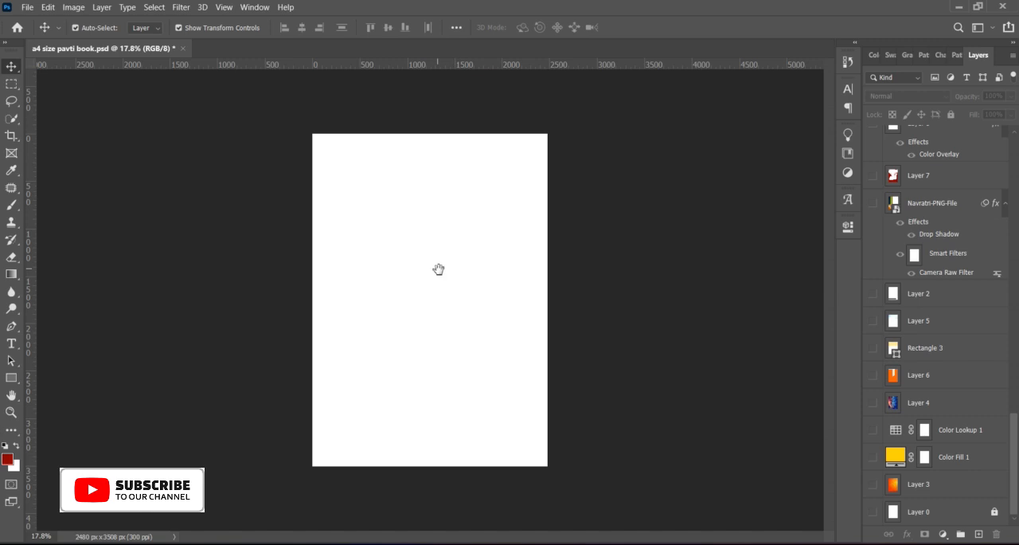
pyautogui.scroll(3, 421, 297)
pyautogui.moveTo(380, 234)
pyautogui.mouseDown()
pyautogui.moveTo(445, 341)
pyautogui.moveTo(305, 87)
pyautogui.moveTo(371, 343)
pyautogui.moveTo(421, 220)
pyautogui.moveTo(397, 229)
pyautogui.mouseUp()
pyautogui.scroll(-3, 397, 229)
pyautogui.click(97, 8)
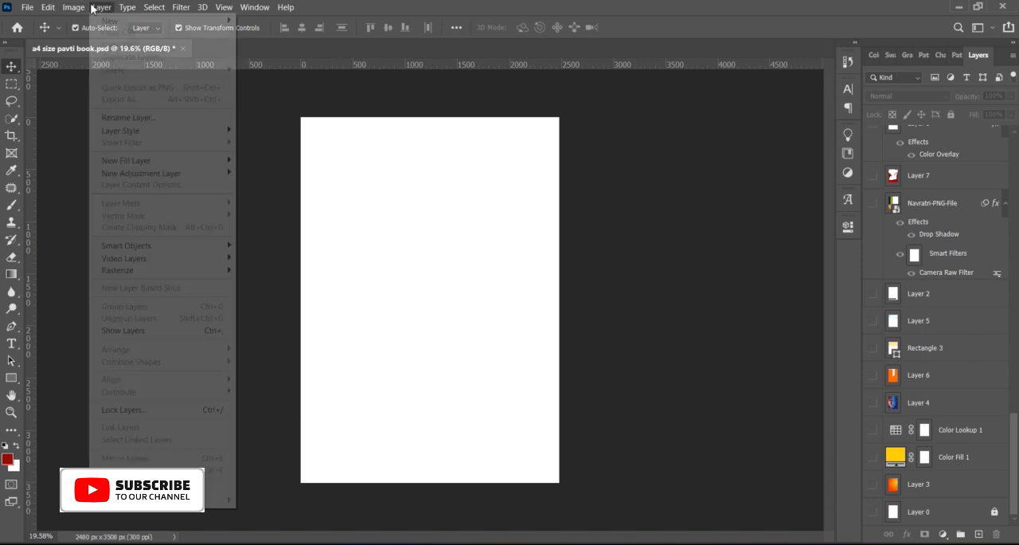
pyautogui.moveTo(73, 10)
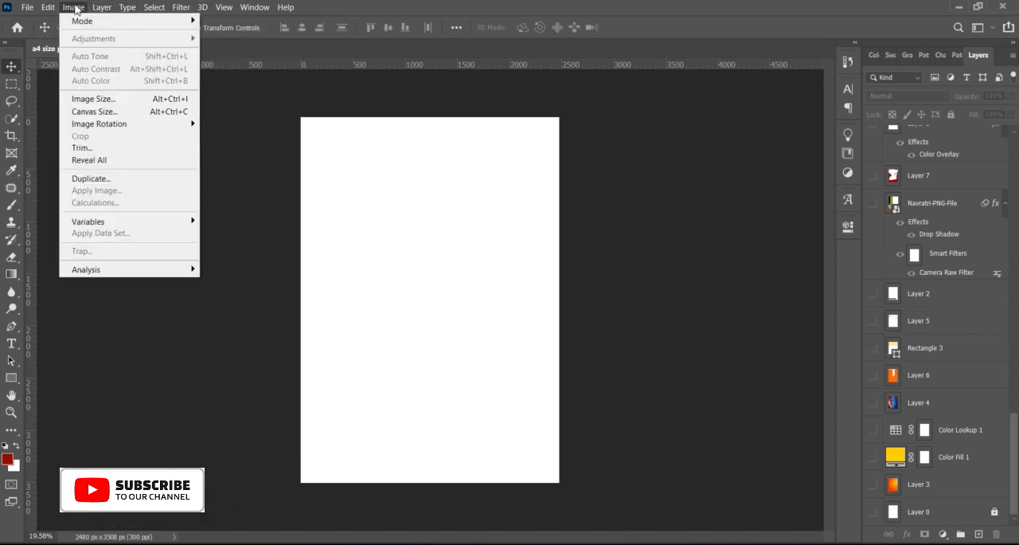
pyautogui.moveTo(175, 23)
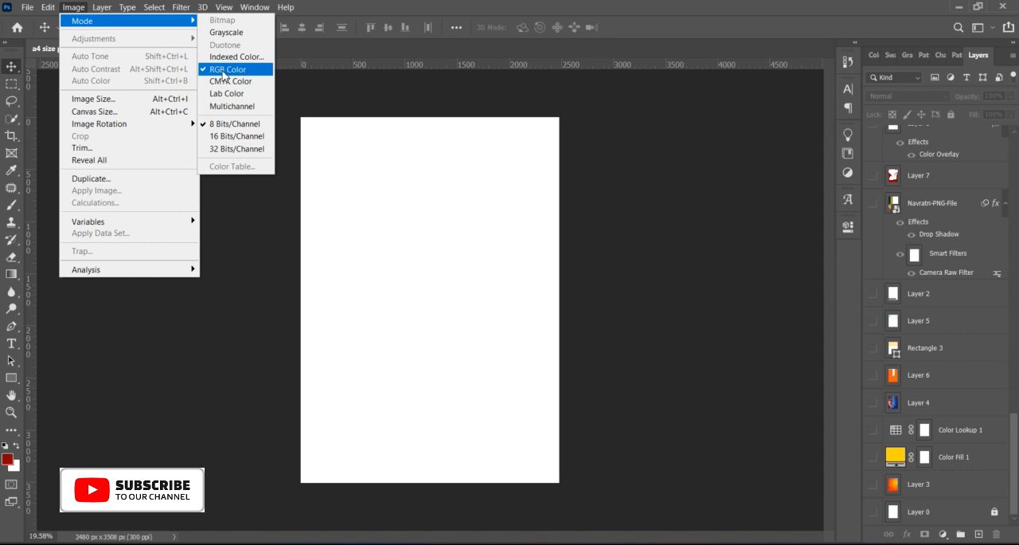
pyautogui.click(627, 181)
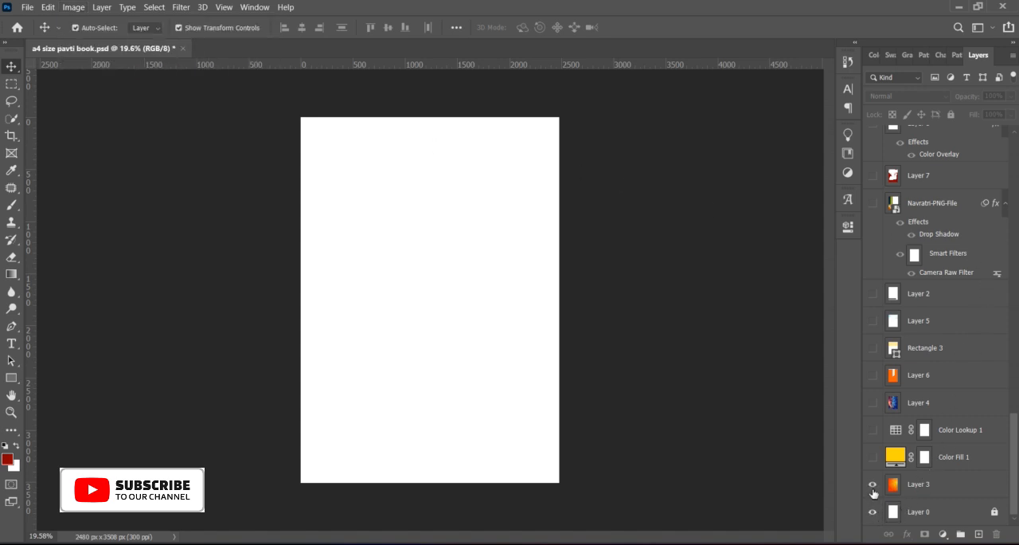
# Step: Examine the orange mandala background of Layer 3 up close across the whole page
pyautogui.scroll(3, 432, 148)
pyautogui.moveTo(432, 148); pyautogui.dragTo(321, 279)
pyautogui.moveTo(411, 224); pyautogui.dragTo(558, 74)
pyautogui.moveTo(370, 228); pyautogui.dragTo(183, 103)
pyautogui.moveTo(449, 369); pyautogui.dragTo(469, 297)
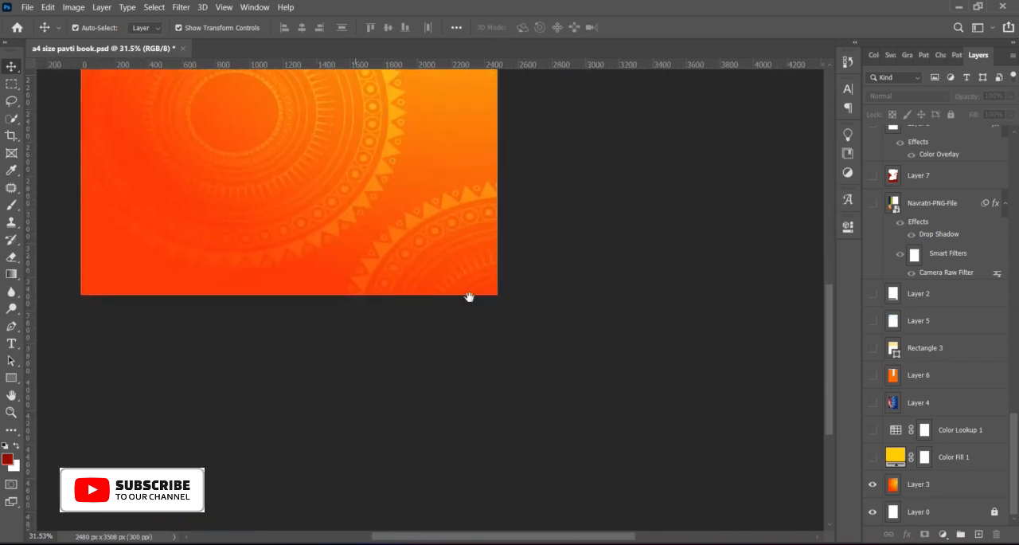
pyautogui.moveTo(329, 227); pyautogui.dragTo(425, 494)
pyautogui.moveTo(420, 436); pyautogui.dragTo(541, 391)
pyautogui.hotkey('ctrl', '0')
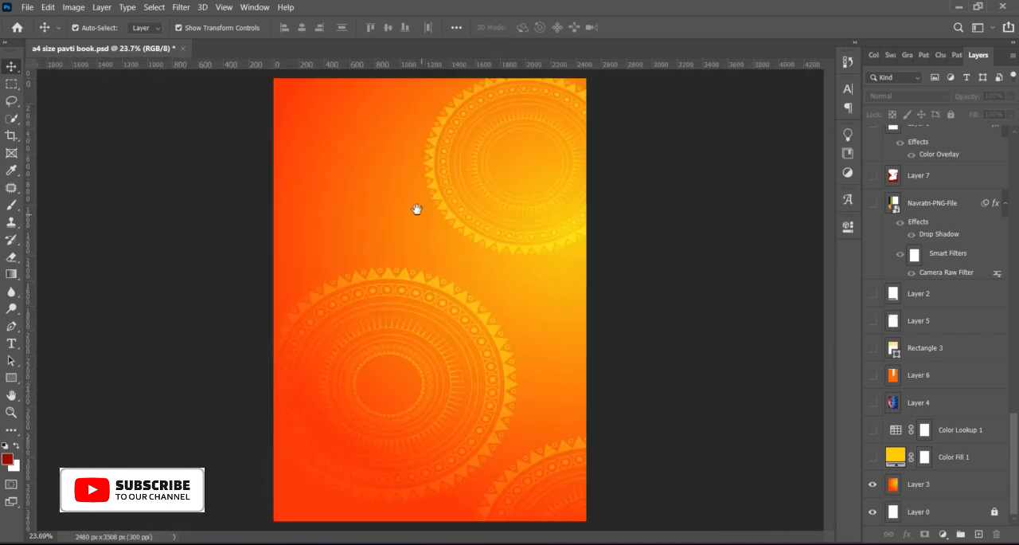
pyautogui.scroll(-1, 430, 216)
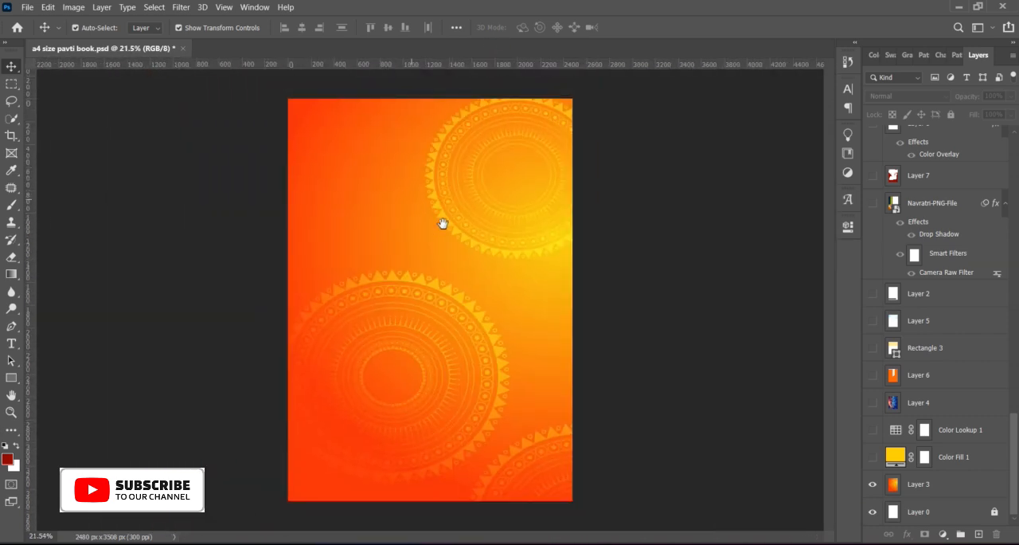
# Step: Show the Color Fill 1 layer over the mandala background and set its blend mode to Normal
pyautogui.click(871, 459)
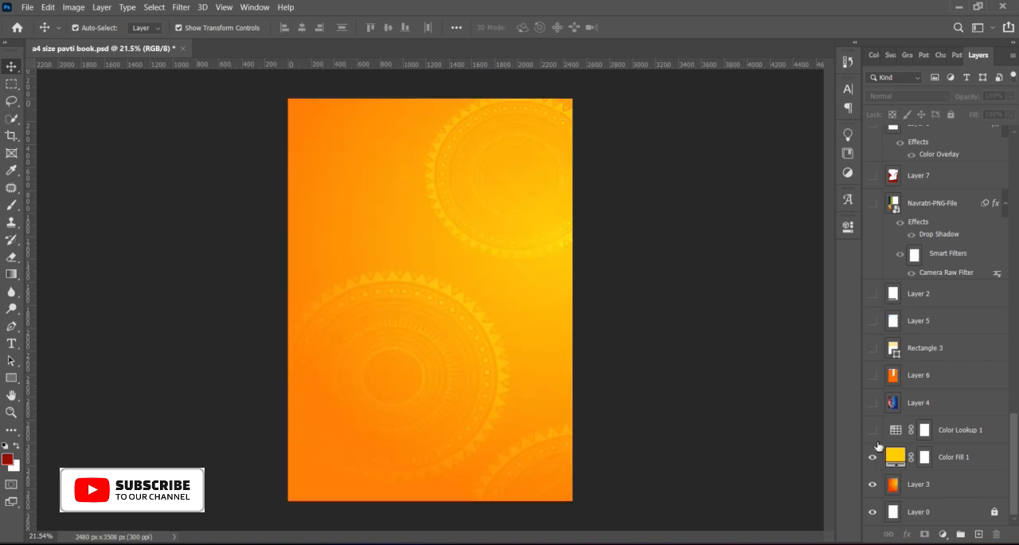
pyautogui.click(953, 465)
pyautogui.moveTo(969, 101); pyautogui.dragTo(951, 100)
pyautogui.click(945, 97)
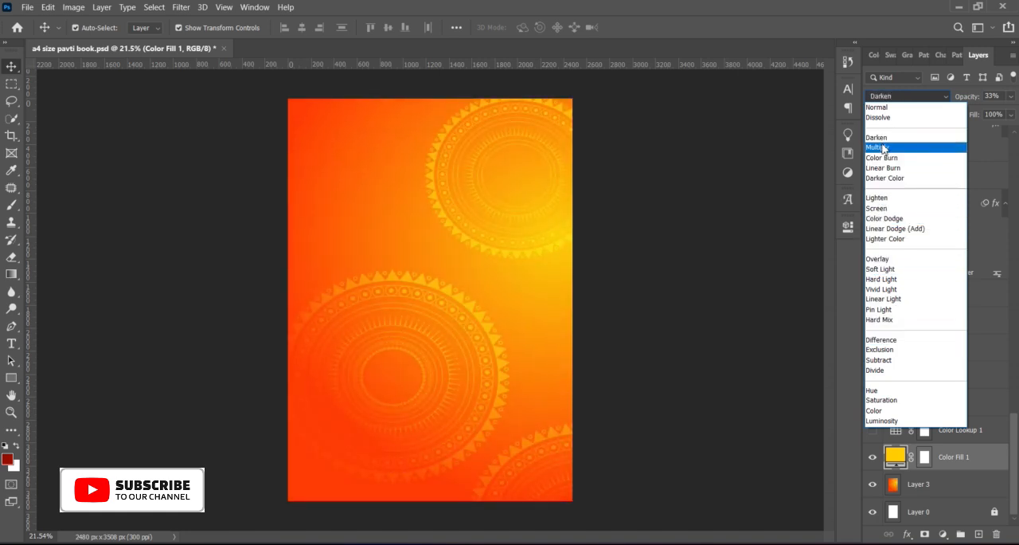
pyautogui.click(886, 108)
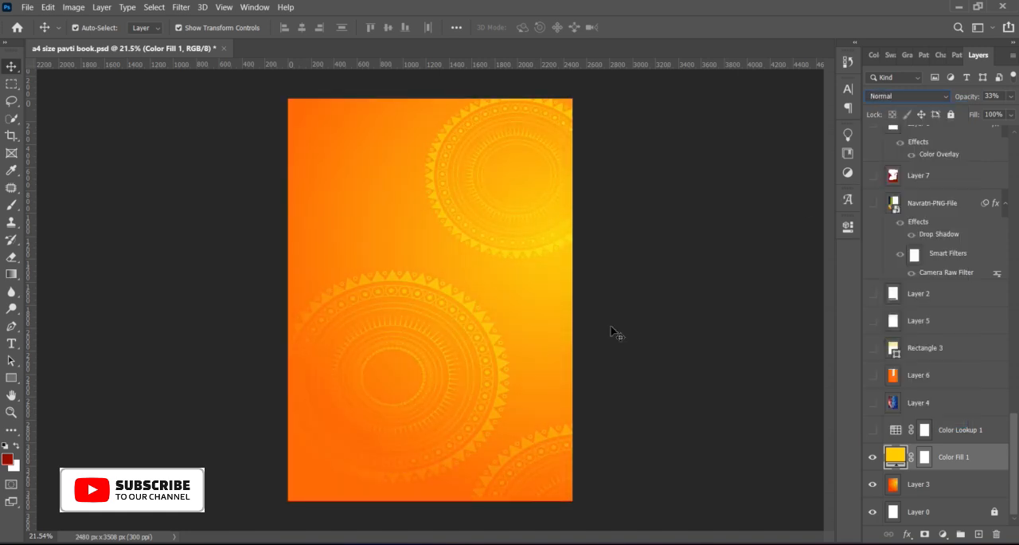
pyautogui.click(612, 325)
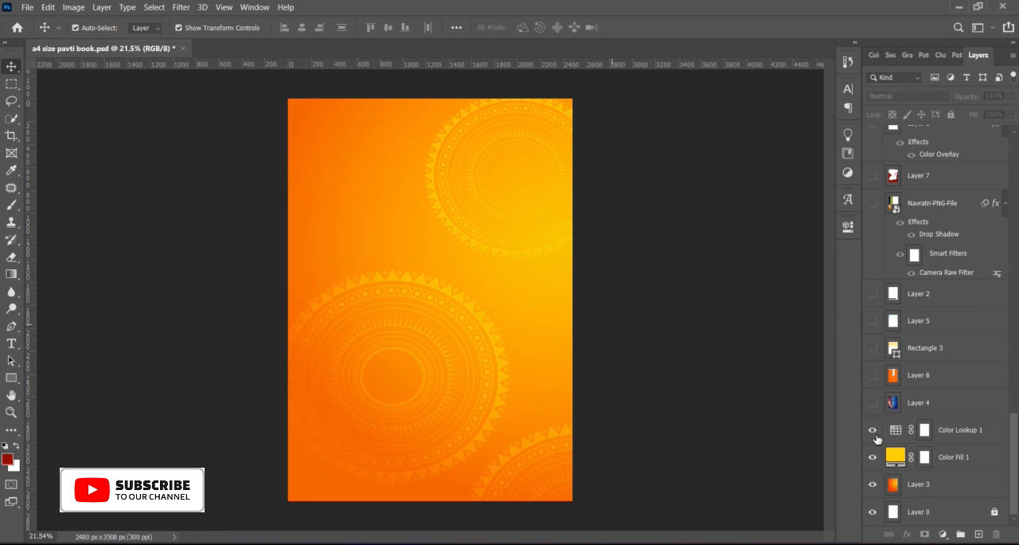
# Step: Show Layer 4 and inspect its bokeh light overlay on the background
pyautogui.click(873, 403)
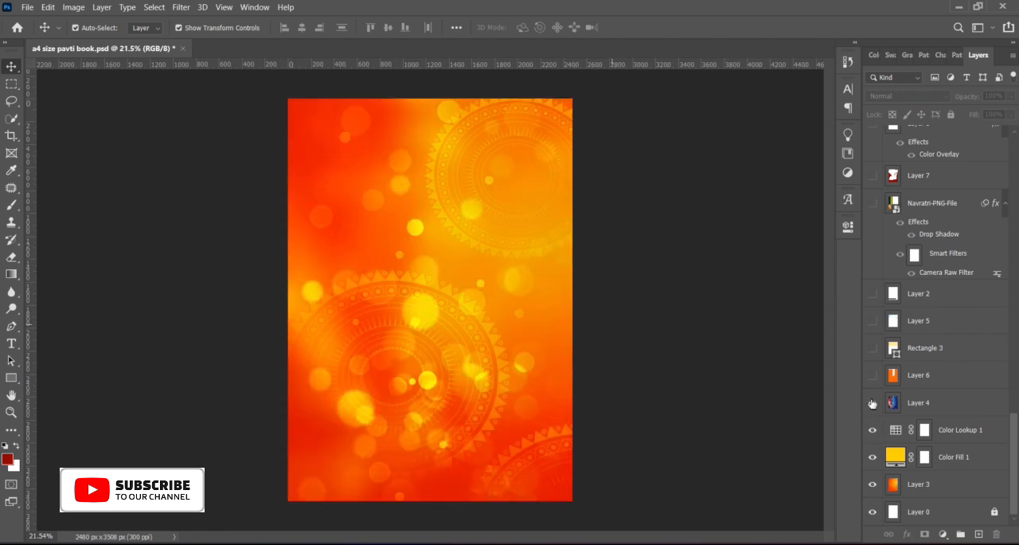
pyautogui.scroll(4, 492, 312)
pyautogui.moveTo(391, 230); pyautogui.dragTo(455, 292)
pyautogui.scroll(-2, 460, 293)
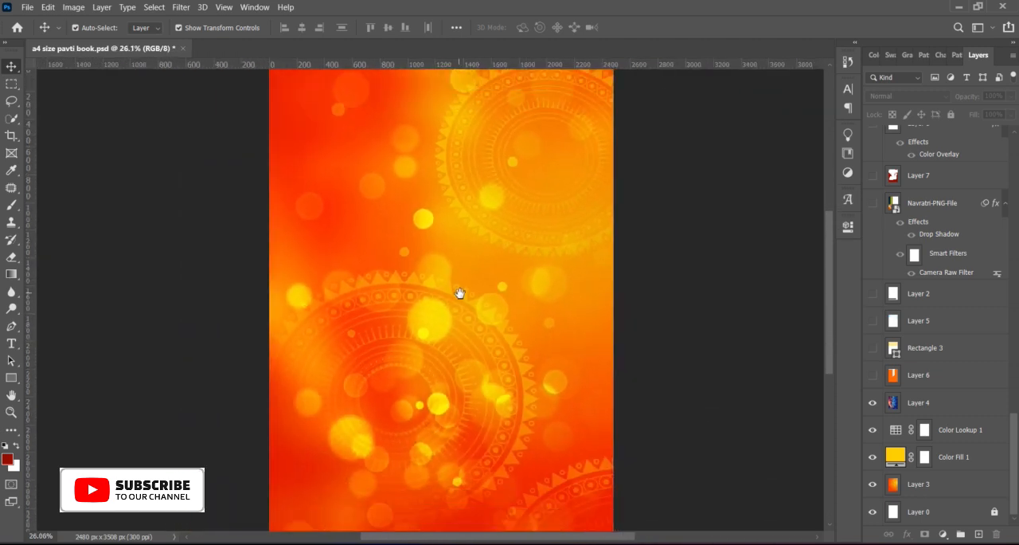
pyautogui.scroll(-1, 459, 293)
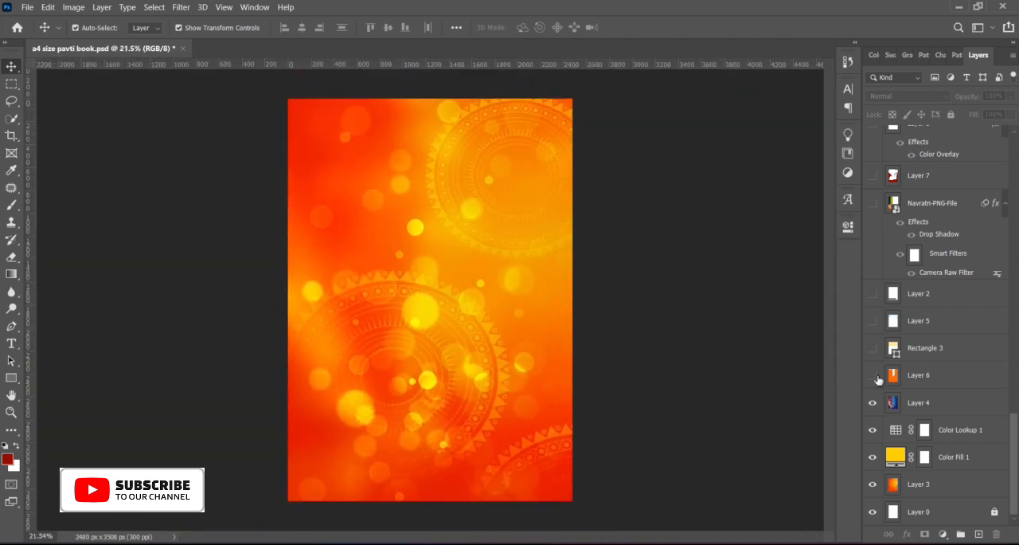
# Step: Show Layer 6, the cream Rectangle 3 header, and the Layer 5 and Layer 2 overlays
pyautogui.click(876, 378)
pyautogui.click(873, 348)
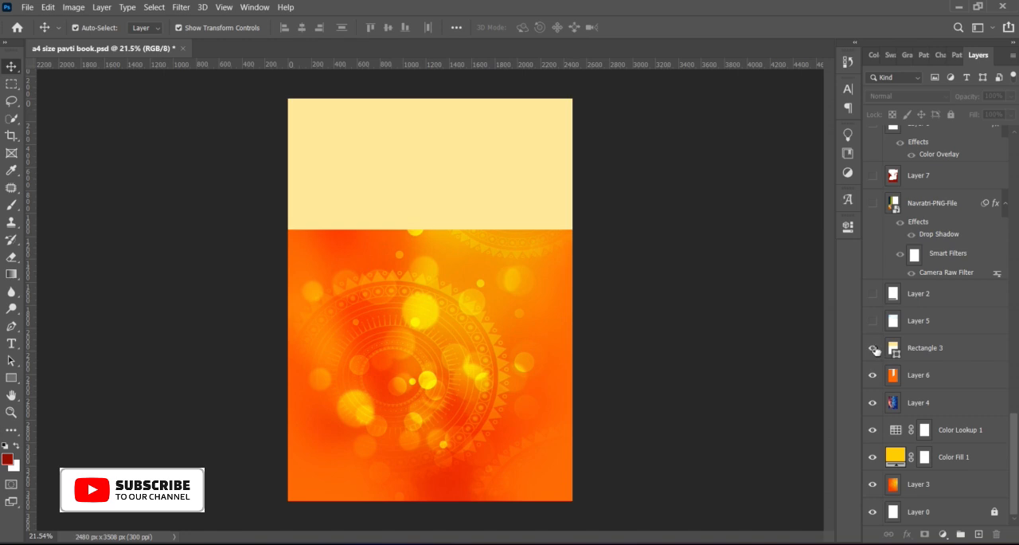
pyautogui.click(873, 321)
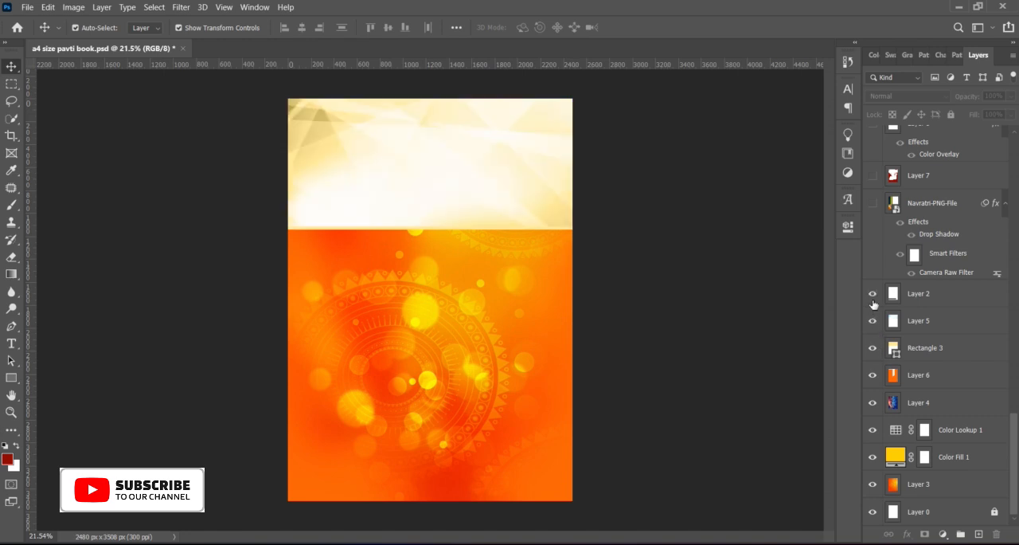
# Step: Show the Navratri-PNG-File layer and inspect the goddess artwork up close
pyautogui.scroll(3, 873, 304)
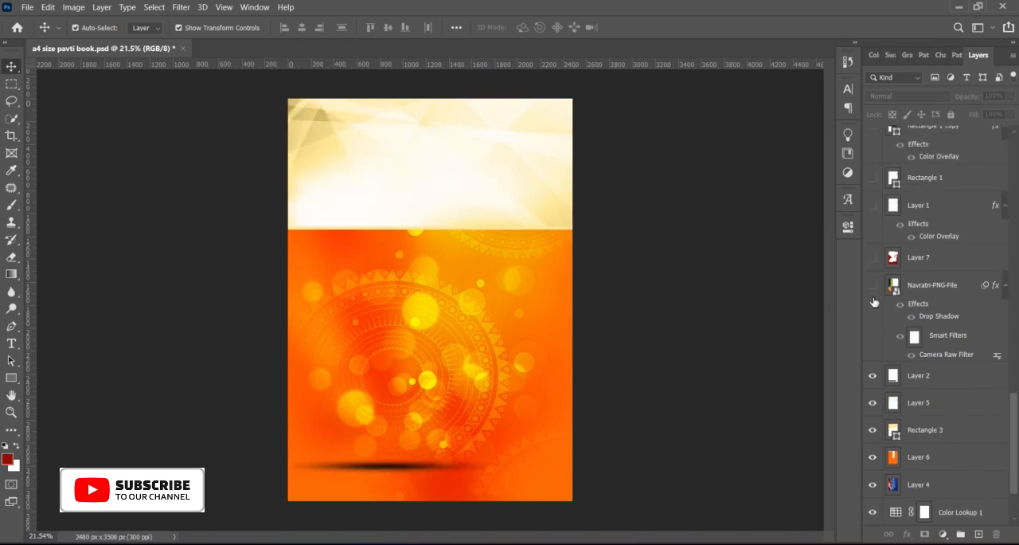
pyautogui.click(873, 285)
pyautogui.scroll(6, 351, 377)
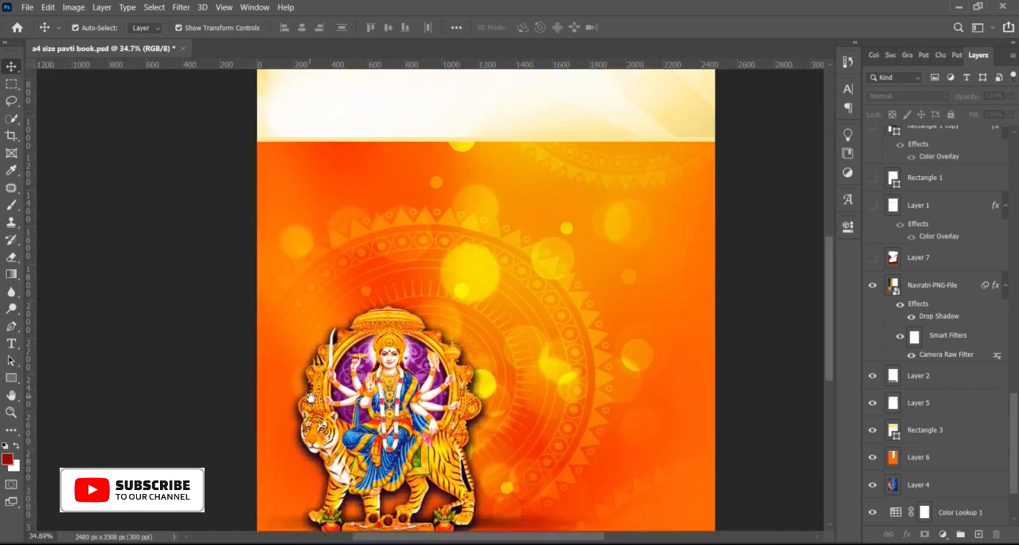
pyautogui.moveTo(371, 341); pyautogui.dragTo(384, 326)
pyautogui.moveTo(559, 230); pyautogui.dragTo(536, 542)
pyautogui.moveTo(474, 367); pyautogui.dragTo(444, 92)
pyautogui.scroll(4, 342, 330)
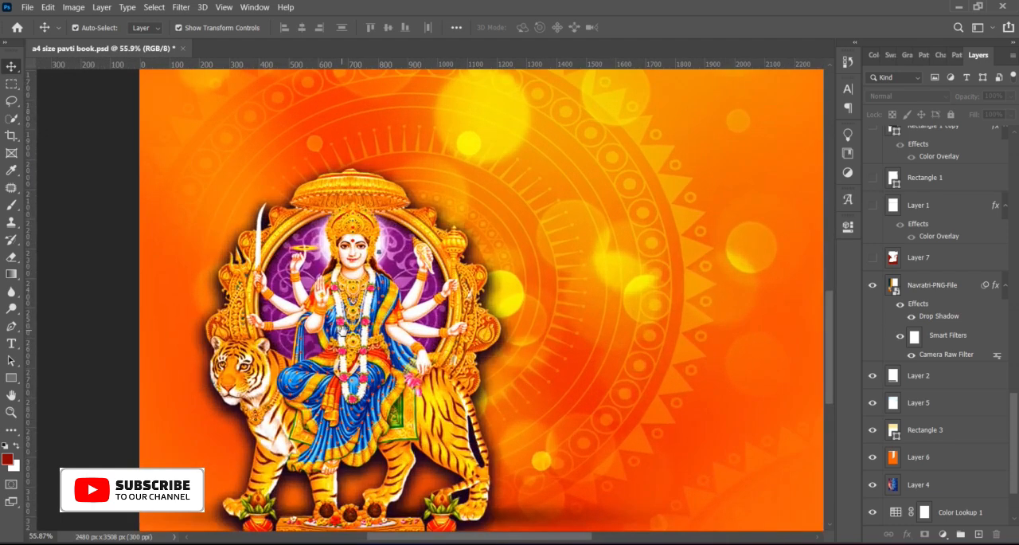
pyautogui.scroll(-9, 344, 331)
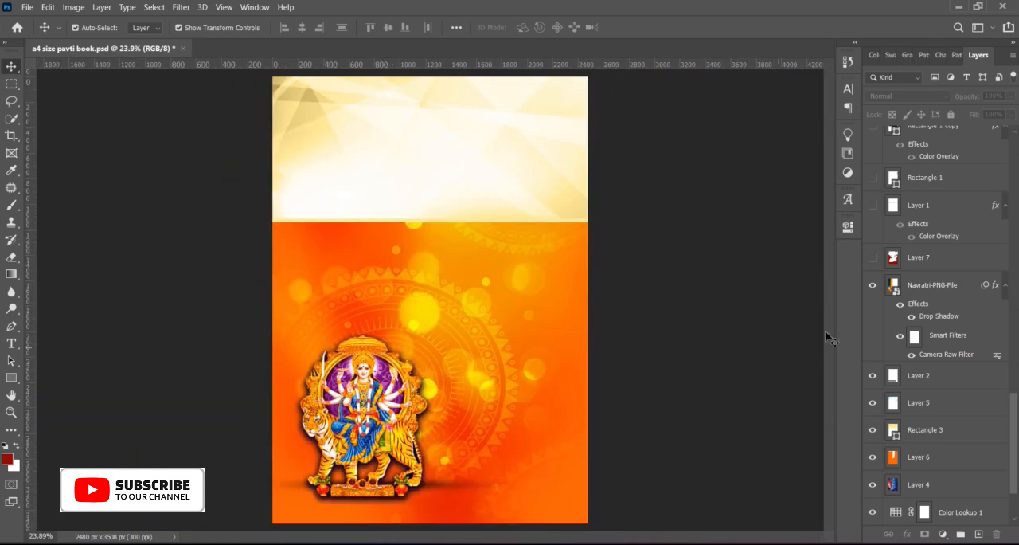
# Step: Show Layer 7, the Layer 1 ornamental border, Rectangle 1, Rectangle 1 copy and Rectangle 2
pyautogui.scroll(1, 882, 316)
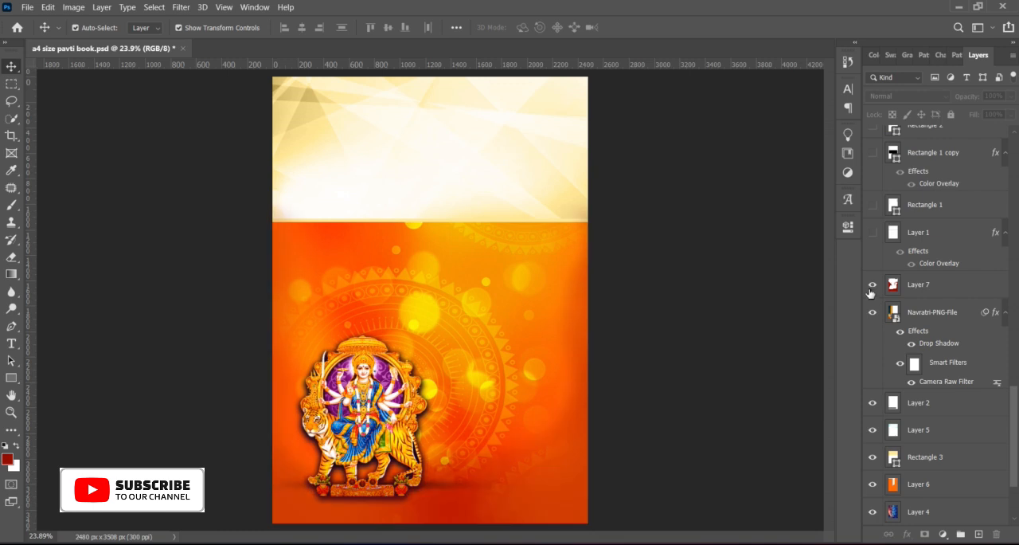
pyautogui.scroll(3, 871, 292)
pyautogui.click(873, 314)
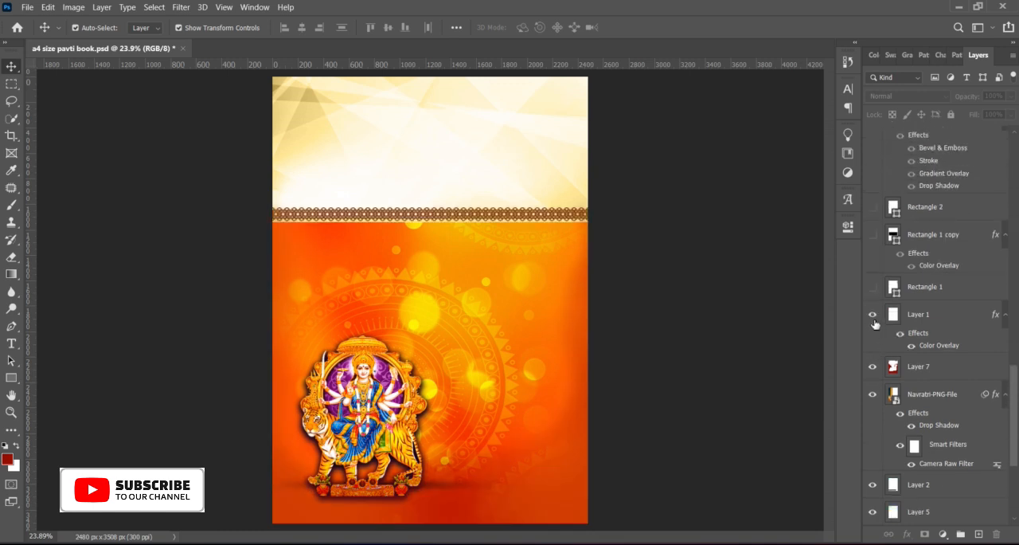
pyautogui.click(873, 287)
pyautogui.scroll(-1, 491, 279)
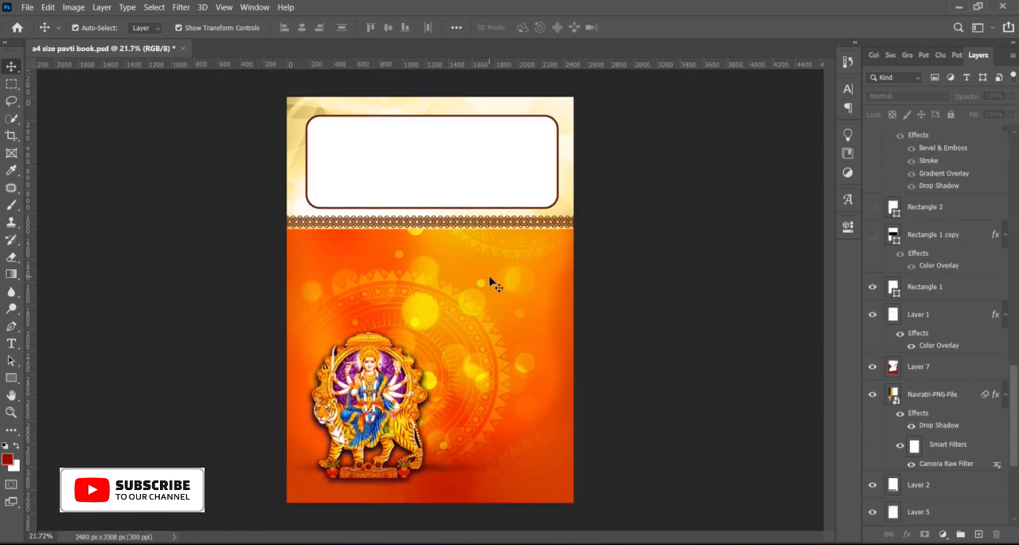
pyautogui.click(872, 235)
pyautogui.click(873, 207)
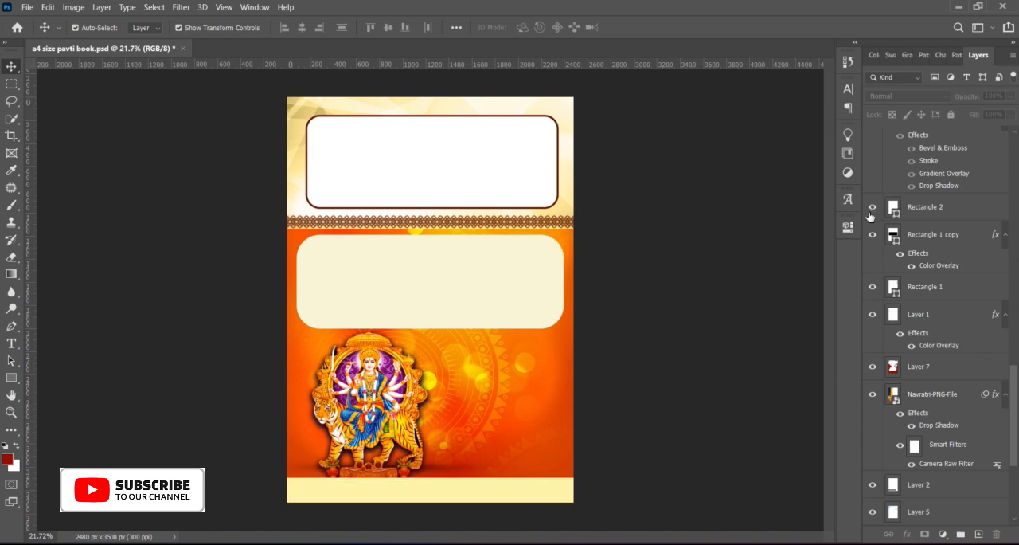
# Step: Show the mahabalaI hnaumaana title text layer beside the goddess artwork and inspect the design up close
pyautogui.scroll(2, 872, 221)
pyautogui.scroll(2, 871, 274)
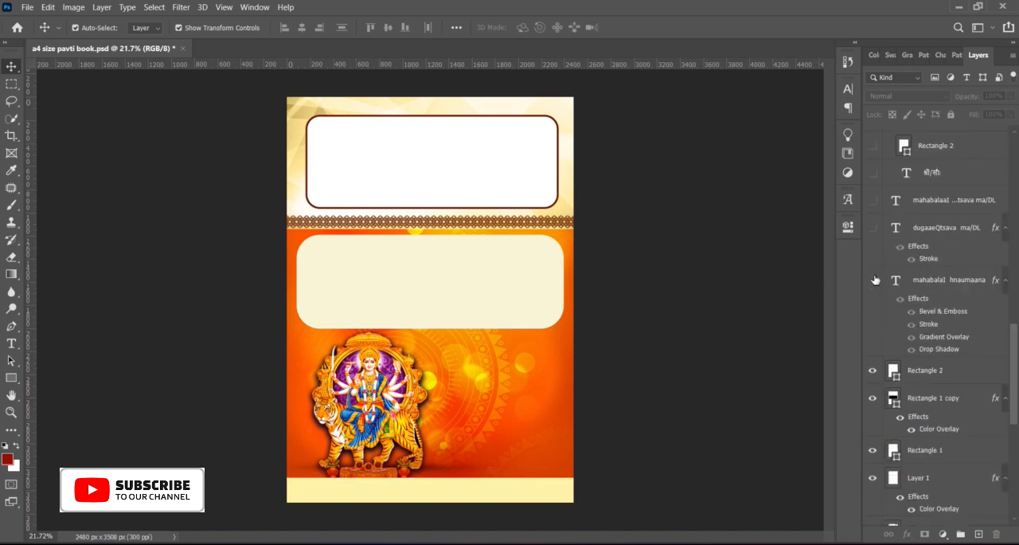
pyautogui.click(873, 280)
pyautogui.scroll(1, 871, 276)
pyautogui.scroll(9, 492, 362)
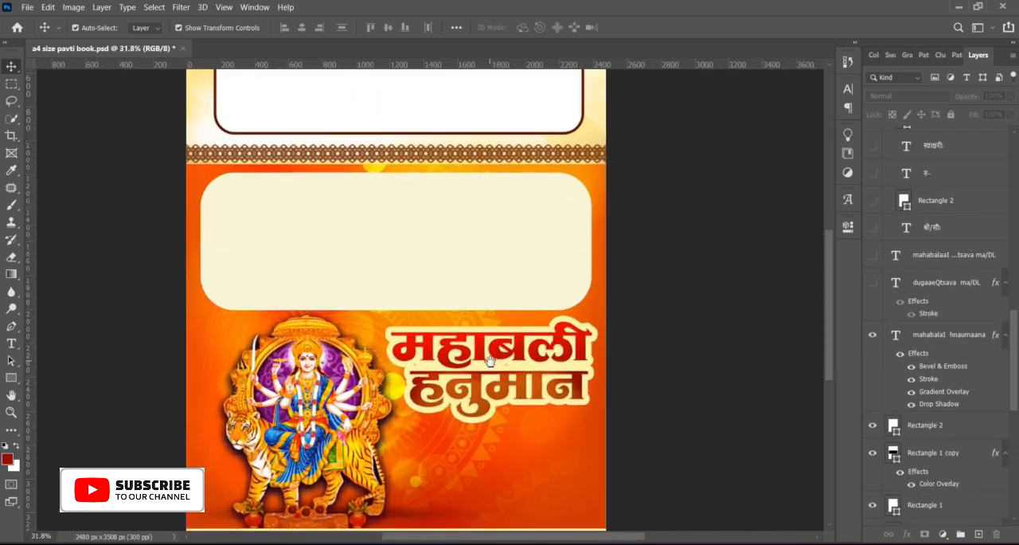
pyautogui.moveTo(488, 380); pyautogui.dragTo(505, 517)
pyautogui.moveTo(585, 136); pyautogui.dragTo(395, 202)
pyautogui.moveTo(533, 316); pyautogui.dragTo(669, 414)
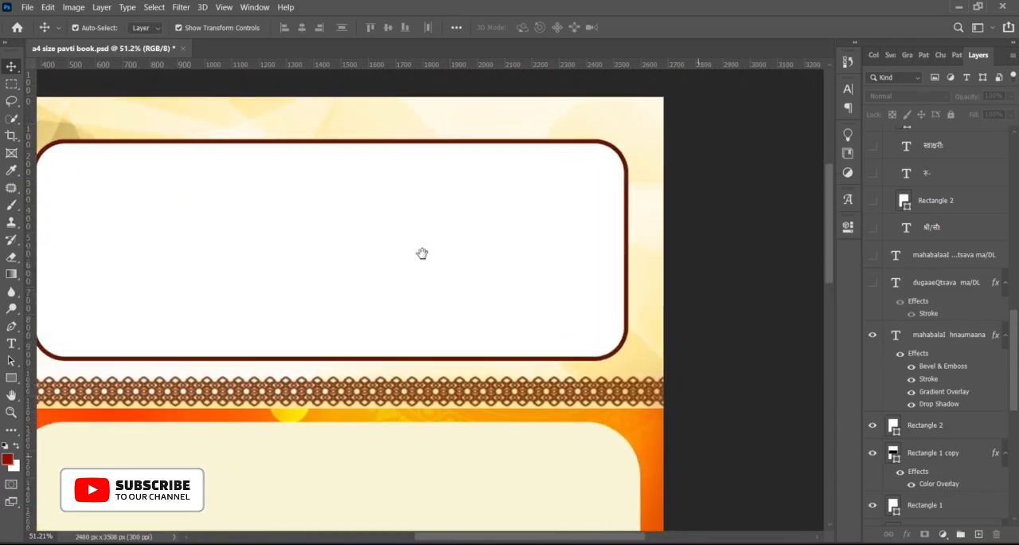
pyautogui.scroll(-10, 426, 151)
pyautogui.hotkey('ctrl', '0')
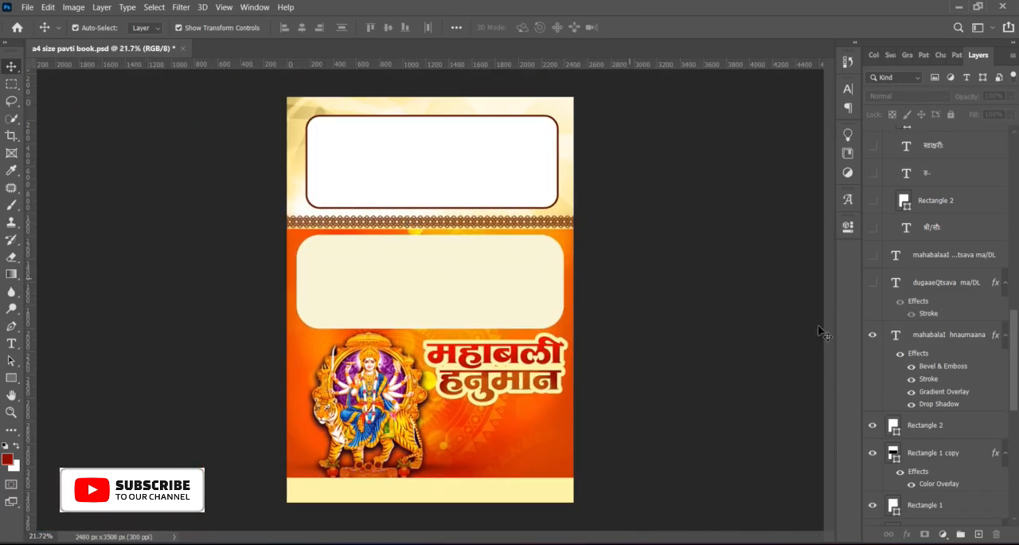
# Step: Show the दुर्गोत्सव मंडळ subtitle, the upper receipt's heading, its श्री/सौः label and the Rectangle 2 amount box
pyautogui.click(872, 283)
pyautogui.click(873, 255)
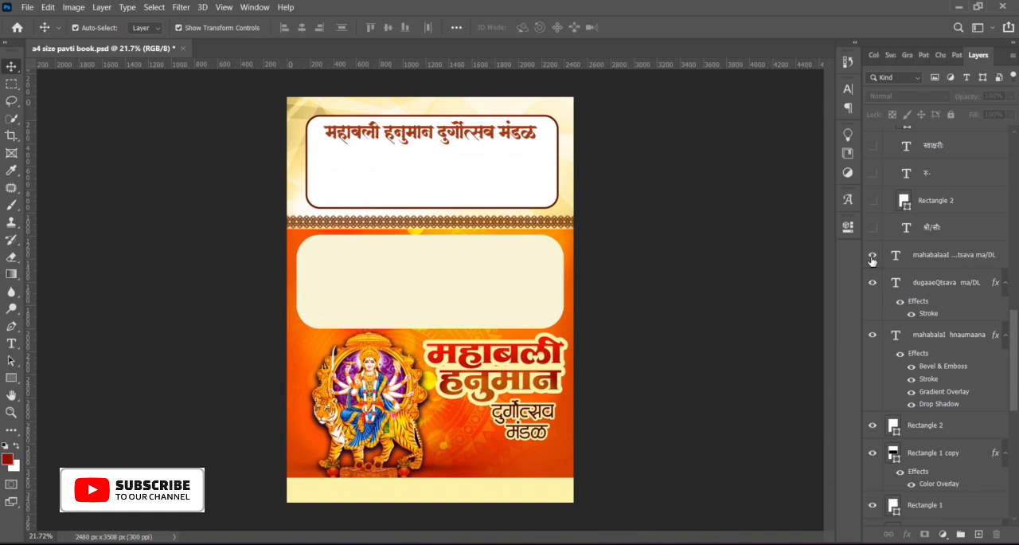
pyautogui.scroll(2, 873, 264)
pyautogui.click(873, 255)
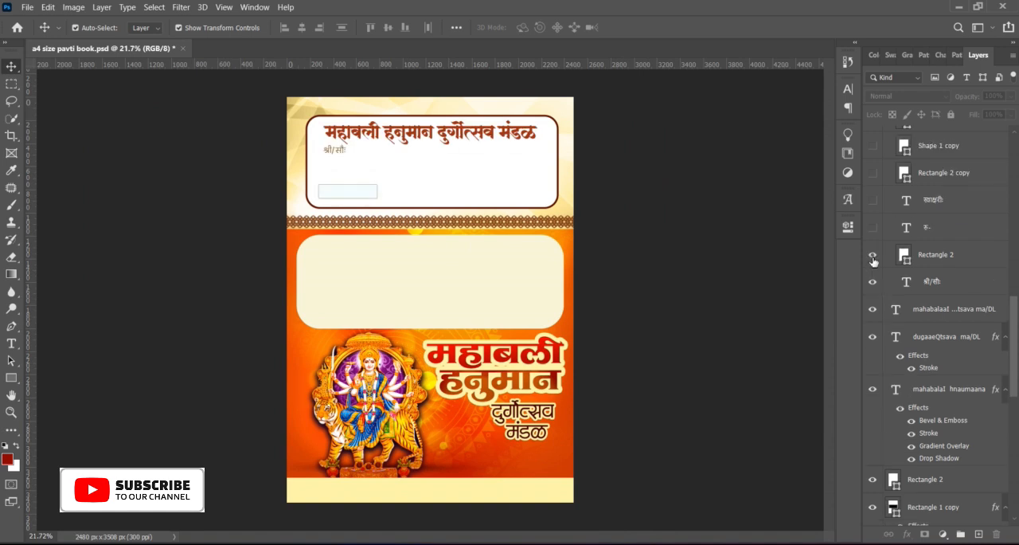
# Step: Show the upper receipt's रु- and स्वाक्षरीः labels, Rectangle 2 copy box, and Shape 1 copy, Shape 1 and Shape 1 copy 2 lines
pyautogui.scroll(2, 874, 262)
pyautogui.click(872, 256)
pyautogui.click(873, 229)
pyautogui.scroll(2, 874, 241)
pyautogui.click(873, 255)
pyautogui.click(873, 227)
pyautogui.click(873, 201)
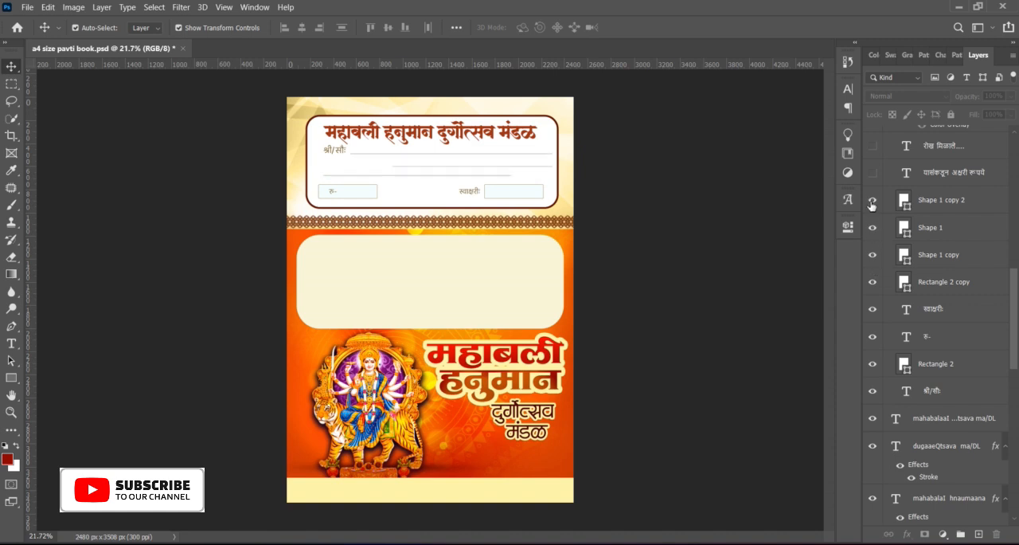
# Step: Show the upper receipt's यासंकडून अक्षरी रूपये and रोख मिळाले.... text layers and the THANKS3 lettering
pyautogui.scroll(2, 871, 204)
pyautogui.click(873, 228)
pyautogui.click(873, 201)
pyautogui.scroll(2, 876, 215)
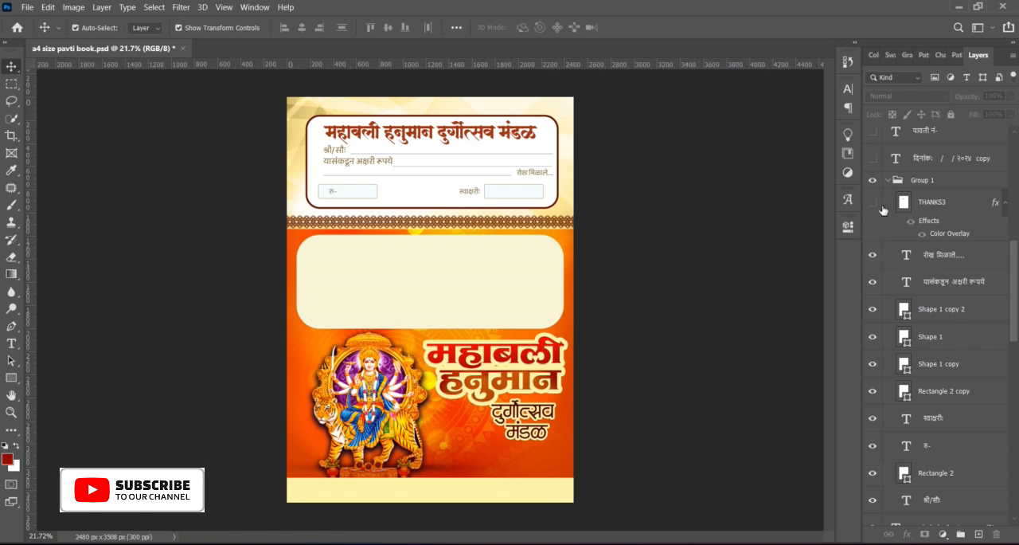
pyautogui.click(876, 204)
# Step: Show the lower receipt's दिनांकः date, पावती नं- and श्री/सौः text layers
pyautogui.scroll(2, 872, 191)
pyautogui.click(873, 159)
pyautogui.click(873, 186)
pyautogui.click(873, 213)
# Step: Show the lower receipt's two Rectangle 2 copy 2 boxes with their रु- copy and स्वाक्षरीः labels
pyautogui.scroll(3, 876, 222)
pyautogui.scroll(3, 876, 223)
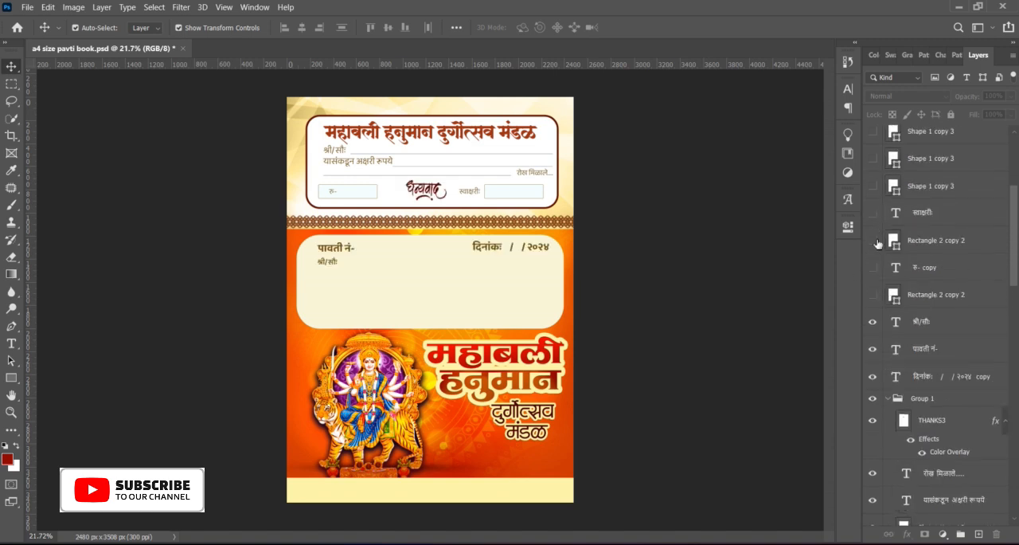
pyautogui.click(872, 295)
pyautogui.click(873, 240)
# Step: Show the three Shape 1 copy 3 lines, the lower receipt's remaining text, the footer thank-you message and THANKS3 copy
pyautogui.scroll(2, 873, 227)
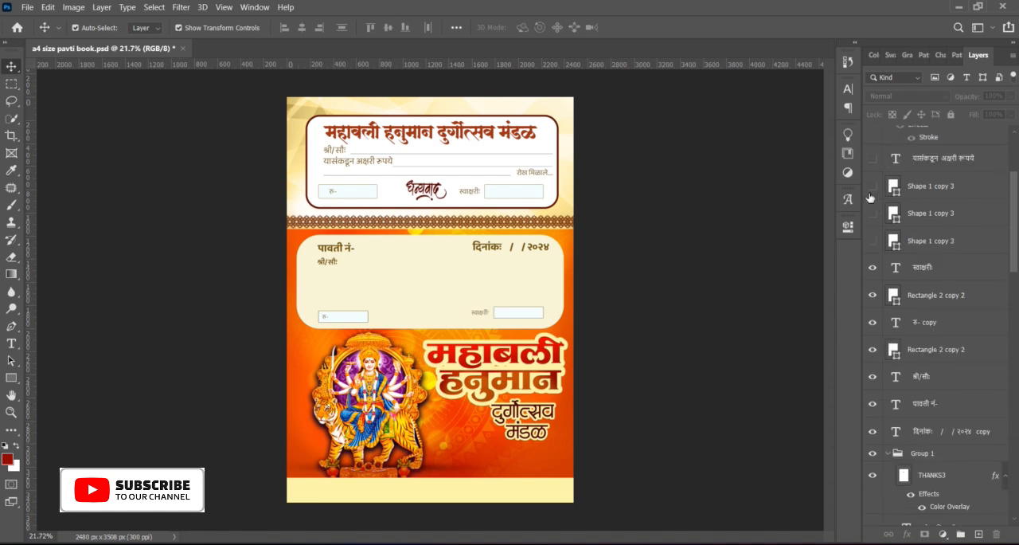
pyautogui.moveTo(873, 238)
pyautogui.mouseDown()
pyautogui.moveTo(876, 169)
pyautogui.moveTo(871, 219)
pyautogui.moveTo(892, 238)
pyautogui.mouseUp()
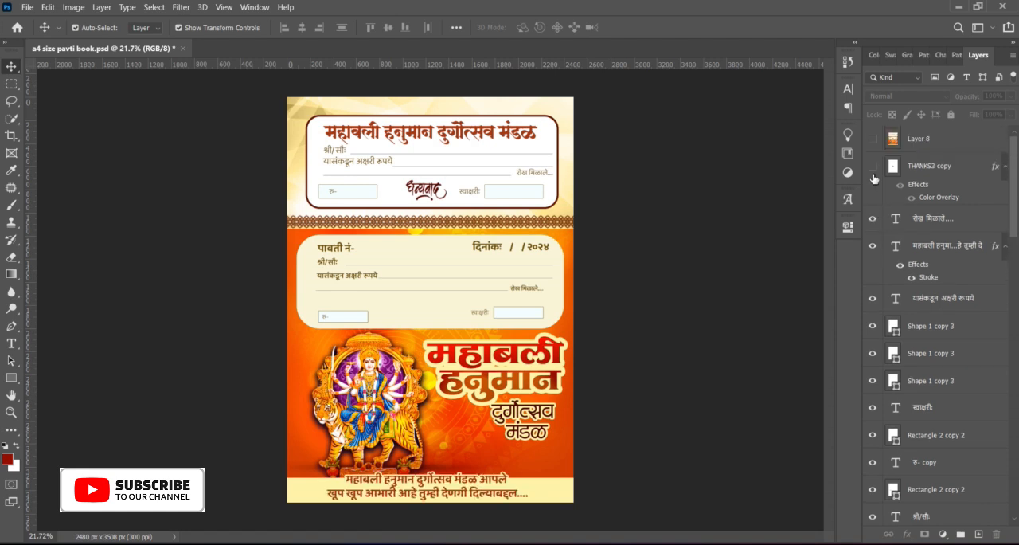
pyautogui.click(874, 171)
# Step: Add "!!" to the end of the two-line thank-you message in the cream footer
pyautogui.scroll(4, 378, 258)
pyautogui.moveTo(404, 163)
pyautogui.mouseDown()
pyautogui.moveTo(405, 297)
pyautogui.moveTo(431, 170)
pyautogui.mouseUp()
pyautogui.moveTo(410, 295); pyautogui.dragTo(372, 138)
pyautogui.moveTo(416, 347)
pyautogui.mouseDown()
pyautogui.moveTo(410, 220)
pyautogui.moveTo(405, 289)
pyautogui.mouseUp()
pyautogui.scroll(4, 337, 390)
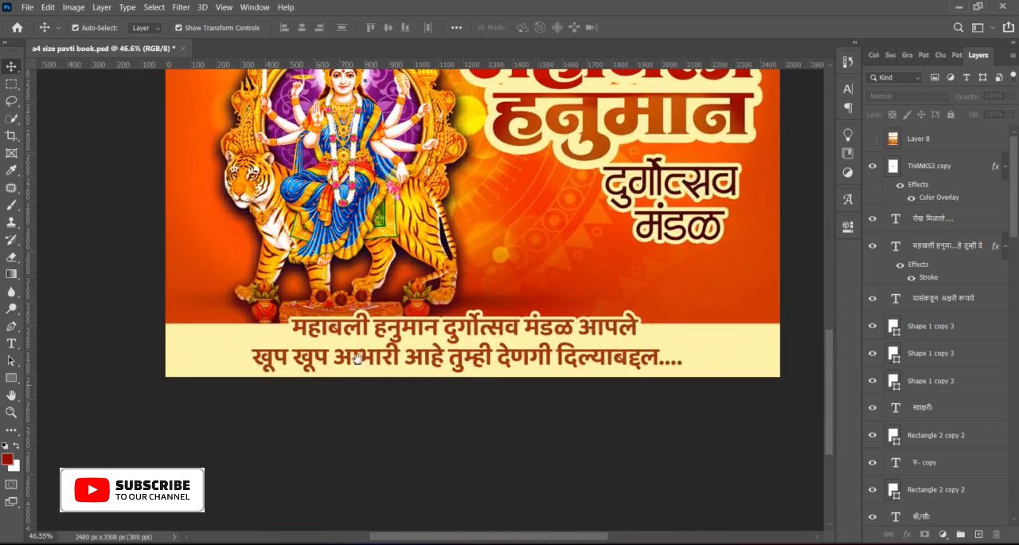
pyautogui.doubleClick(423, 363)
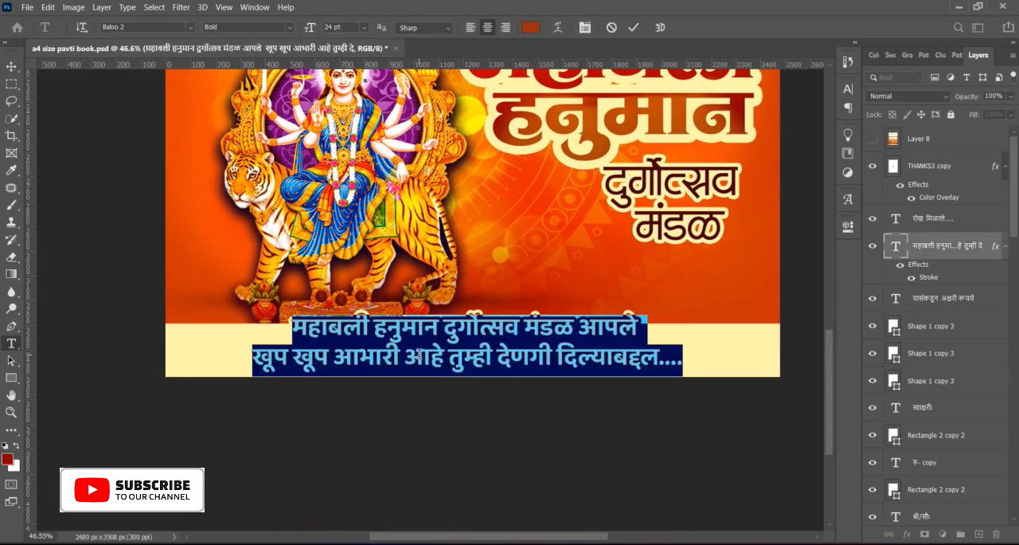
pyautogui.click(615, 362)
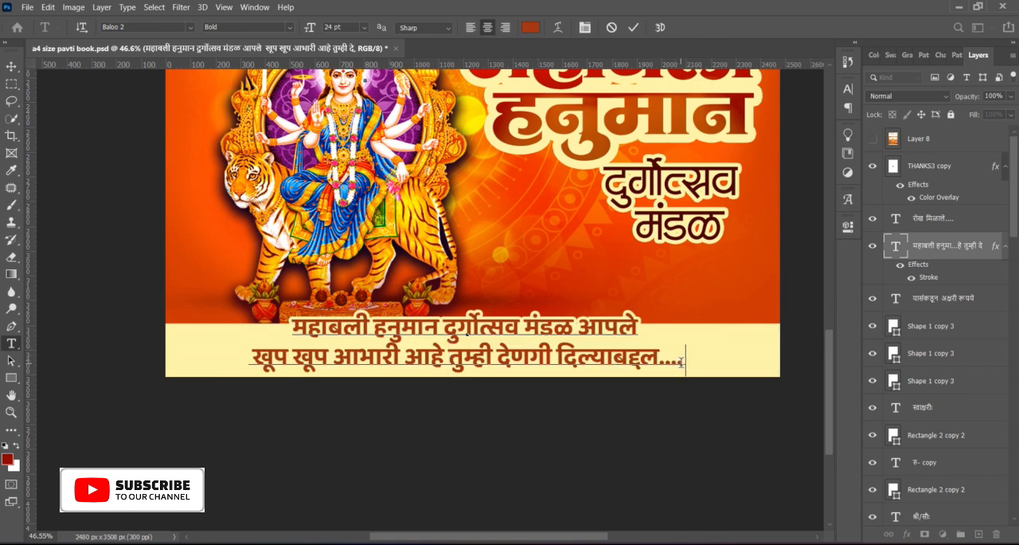
pyautogui.write('!!')
pyautogui.click(632, 29)
pyautogui.press('v')
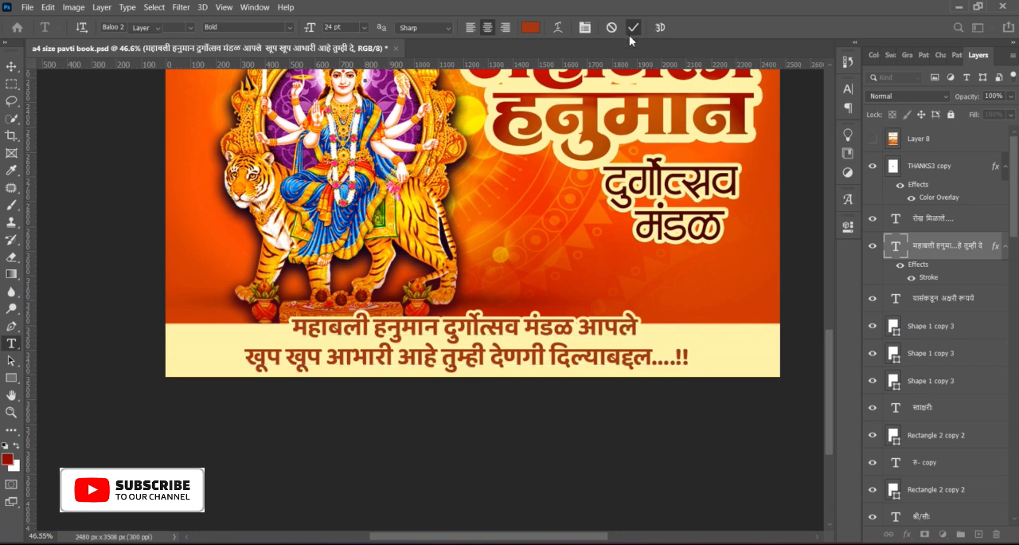
# Step: Apply Levels to the Navratri-PNG-File goddess artwork with input black point 20 and midtone 0.95
pyautogui.scroll(-4, 569, 339)
pyautogui.click(467, 259)
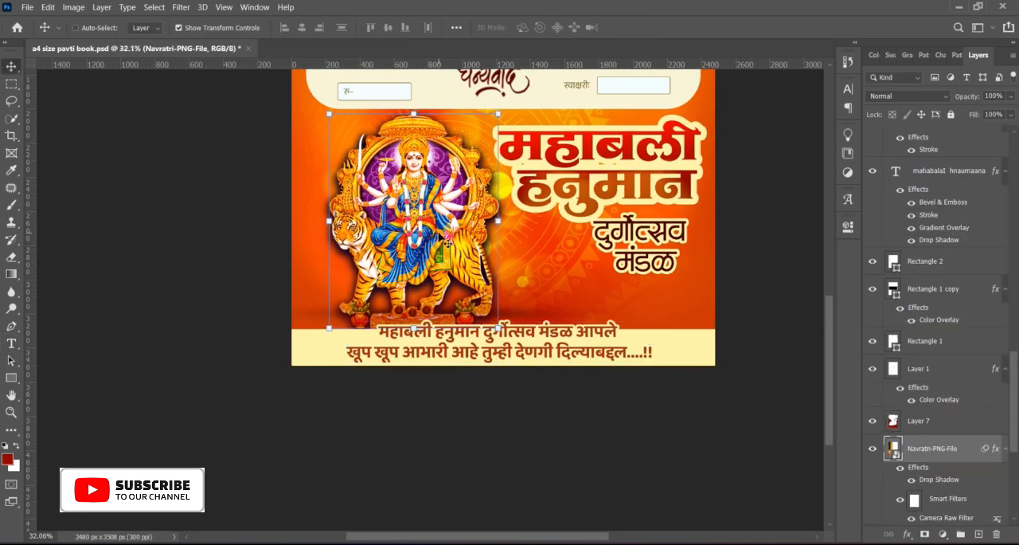
pyautogui.hotkey('ctrl', 'l')
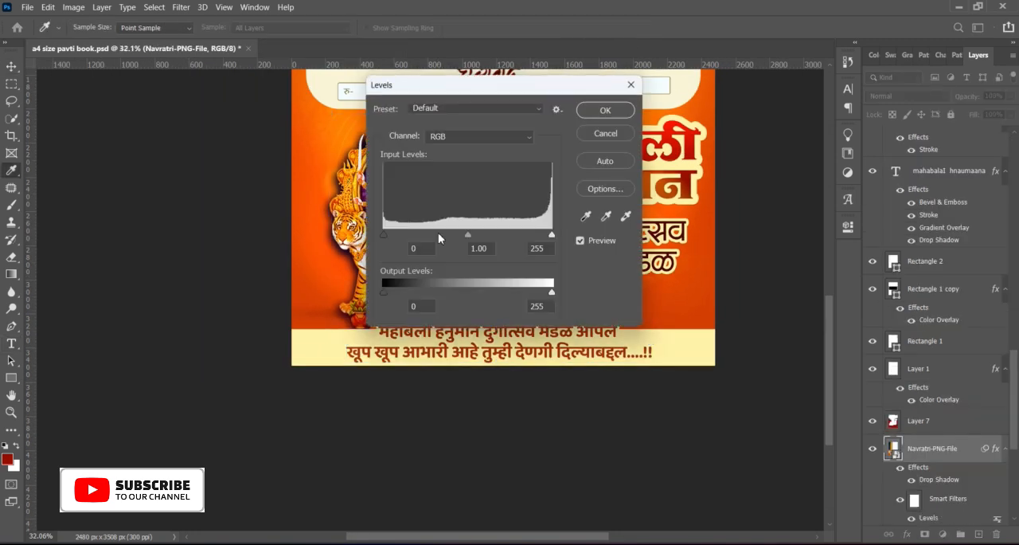
pyautogui.moveTo(481, 85); pyautogui.dragTo(610, 86)
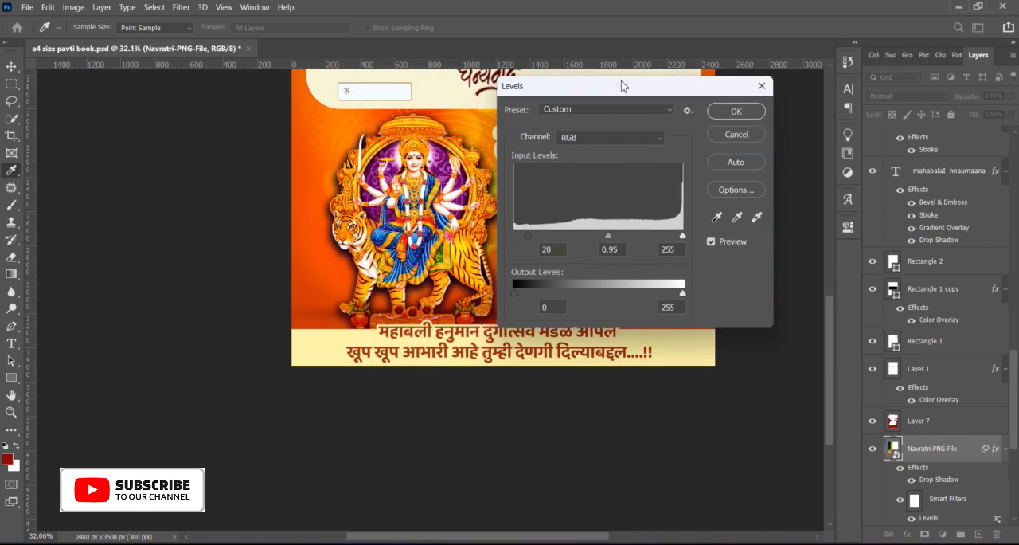
pyautogui.click(736, 113)
# Step: Examine both receipt sections, the goddess artwork, the title and the footer message up close
pyautogui.hotkey('ctrl', '0')
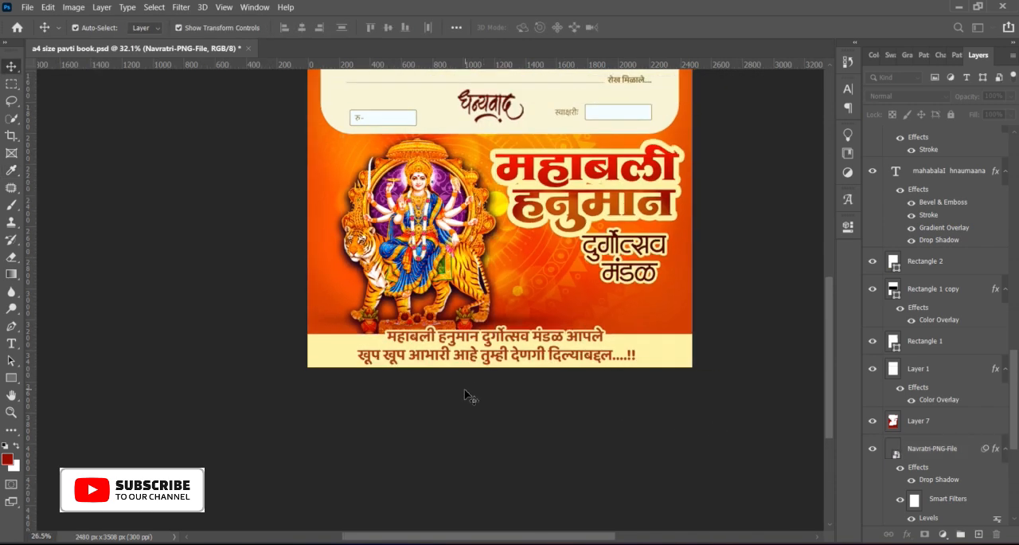
pyautogui.scroll(2, 448, 262)
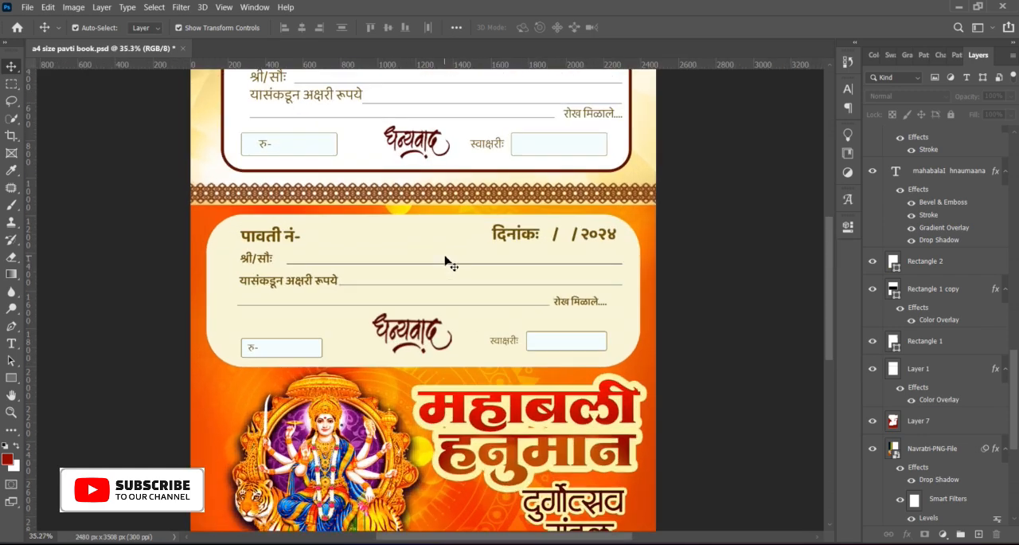
pyautogui.moveTo(436, 188); pyautogui.dragTo(450, 352)
pyautogui.scroll(3, 342, 235)
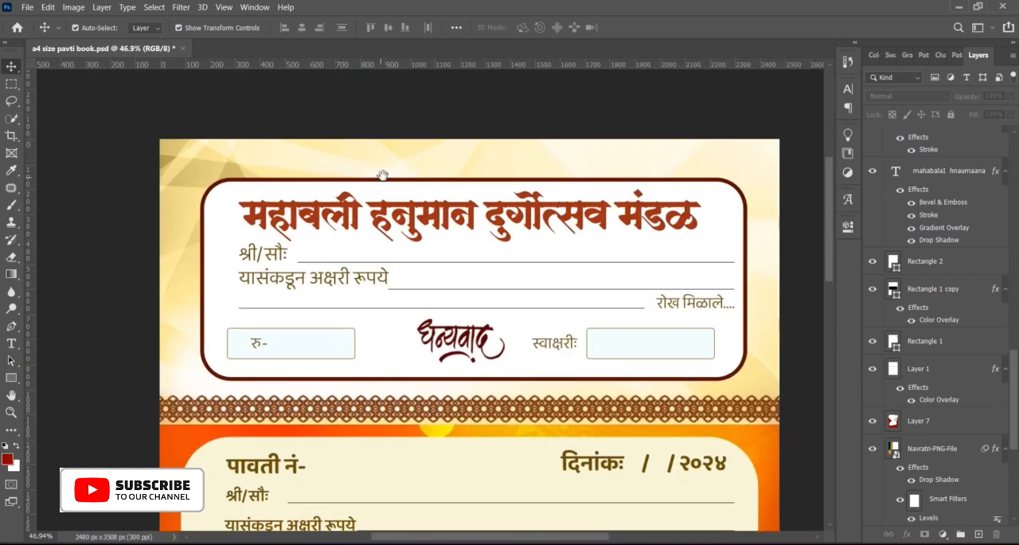
pyautogui.scroll(3, 439, 169)
pyautogui.scroll(-2, 367, 124)
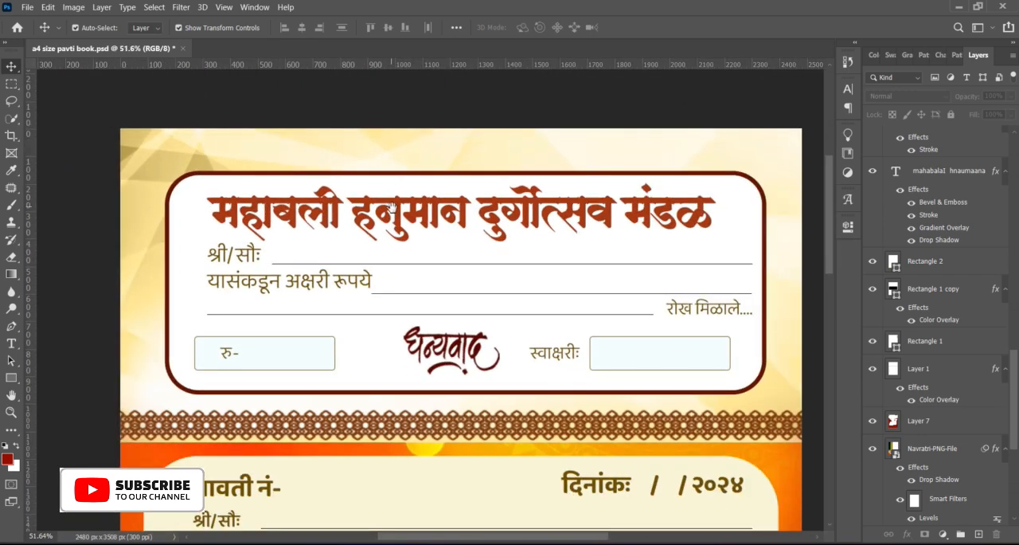
pyautogui.scroll(-5, 392, 208)
pyautogui.scroll(-10, 414, 295)
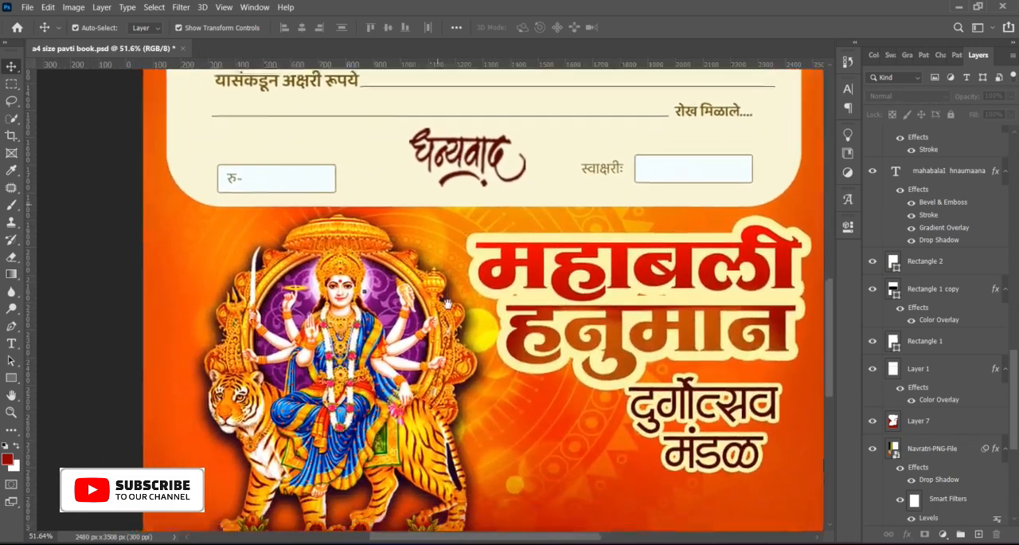
pyautogui.scroll(-7, 448, 304)
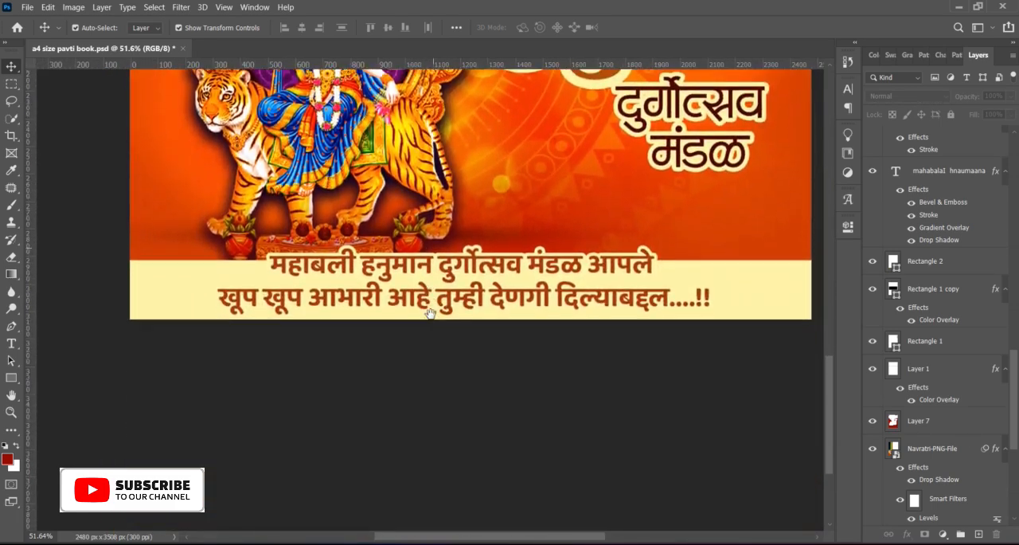
pyautogui.scroll(5, 431, 304)
pyautogui.scroll(-12, 424, 253)
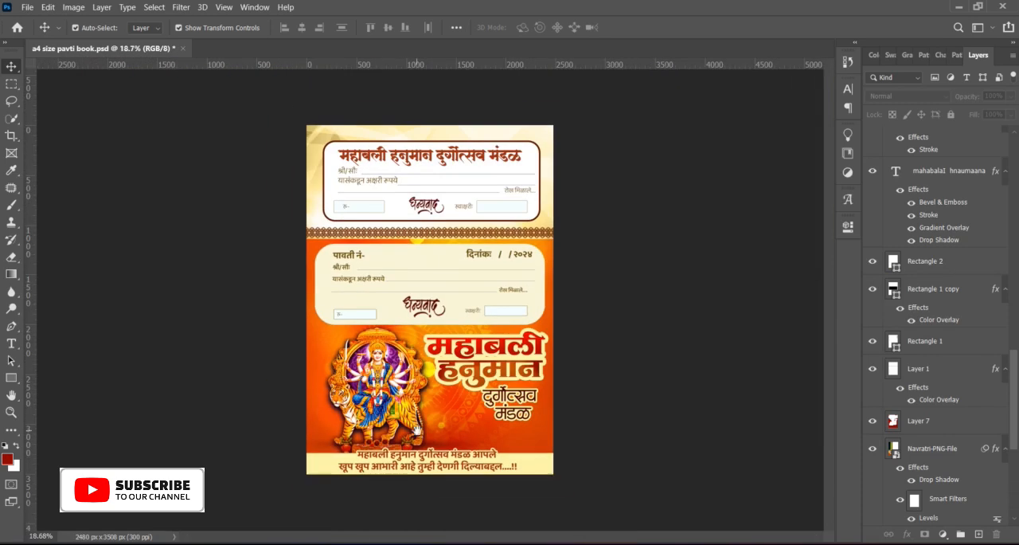
# Step: Show Layer 8, the full-page design image at the top of the layer stack
pyautogui.scroll(2, 420, 387)
pyautogui.scroll(15, 945, 316)
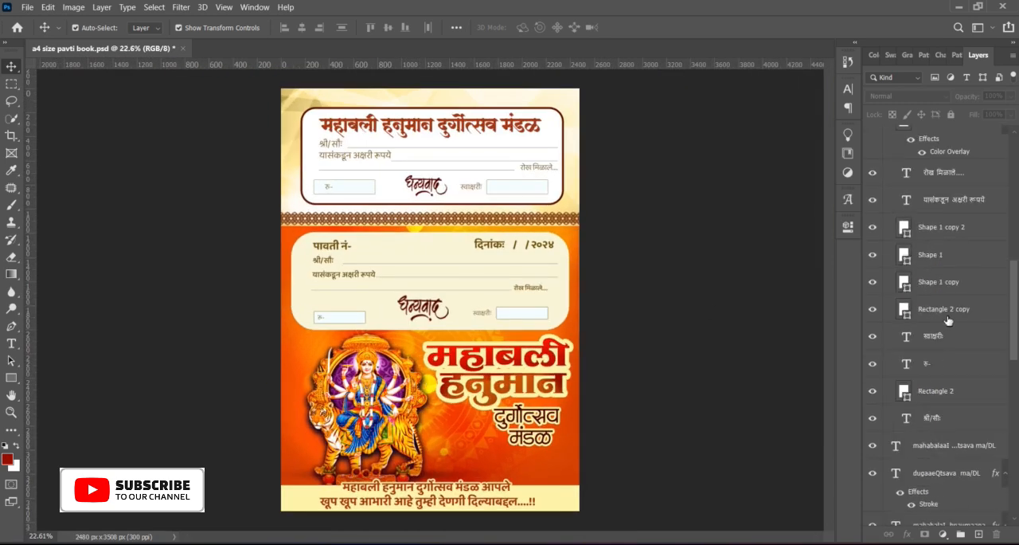
pyautogui.scroll(2, 945, 316)
pyautogui.scroll(2, 861, 274)
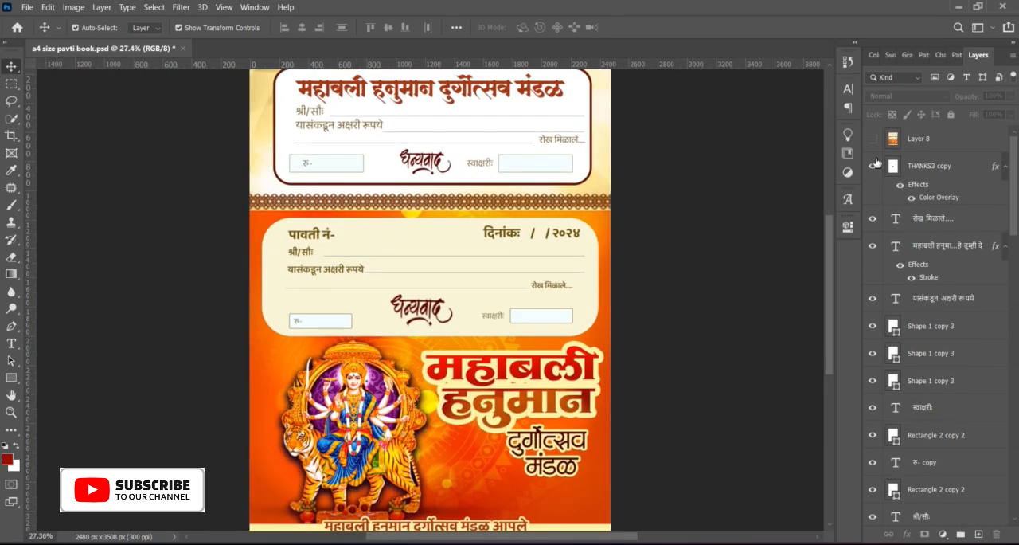
pyautogui.click(872, 141)
# Step: Examine the full page with Layer 8 shown, checking the artwork and footer message closely and from a distance
pyautogui.scroll(-5, 397, 263)
pyautogui.scroll(5, 396, 260)
pyautogui.scroll(-7, 396, 260)
pyautogui.scroll(5, 395, 260)
pyautogui.scroll(5, 402, 270)
pyautogui.moveTo(403, 272); pyautogui.dragTo(424, 159)
pyautogui.scroll(-8, 375, 345)
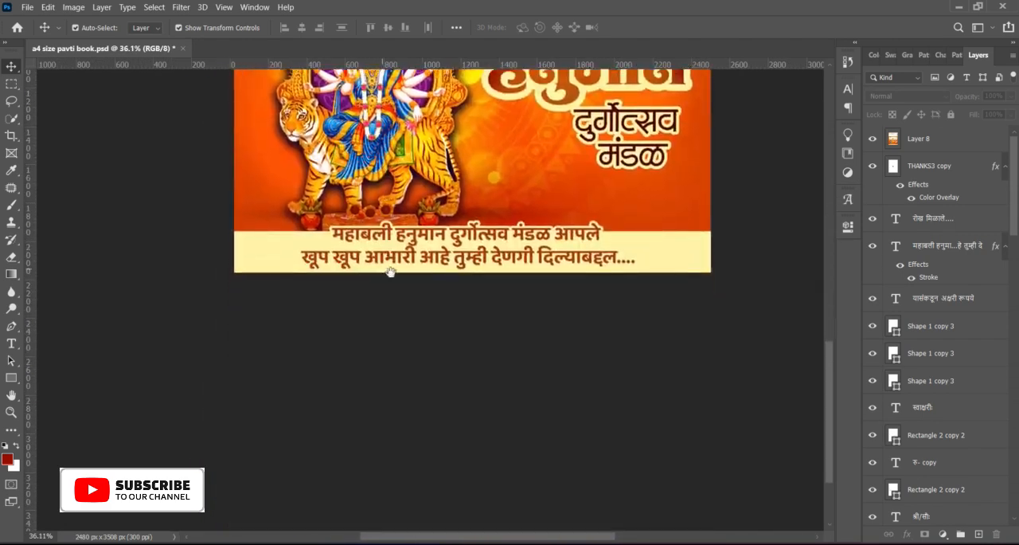
pyautogui.scroll(2, 383, 374)
pyautogui.scroll(-8, 379, 371)
pyautogui.scroll(2, 382, 374)
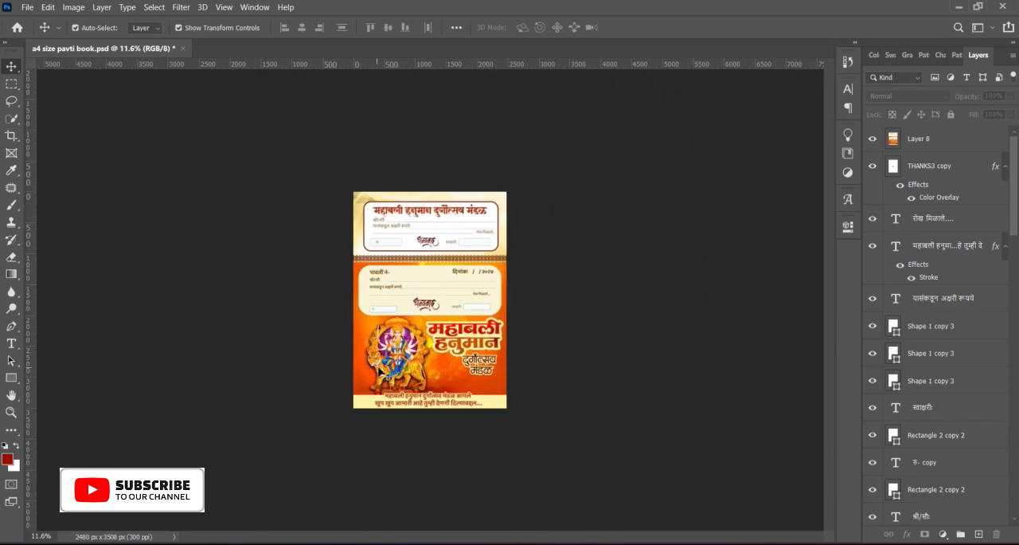
pyautogui.scroll(4, 415, 343)
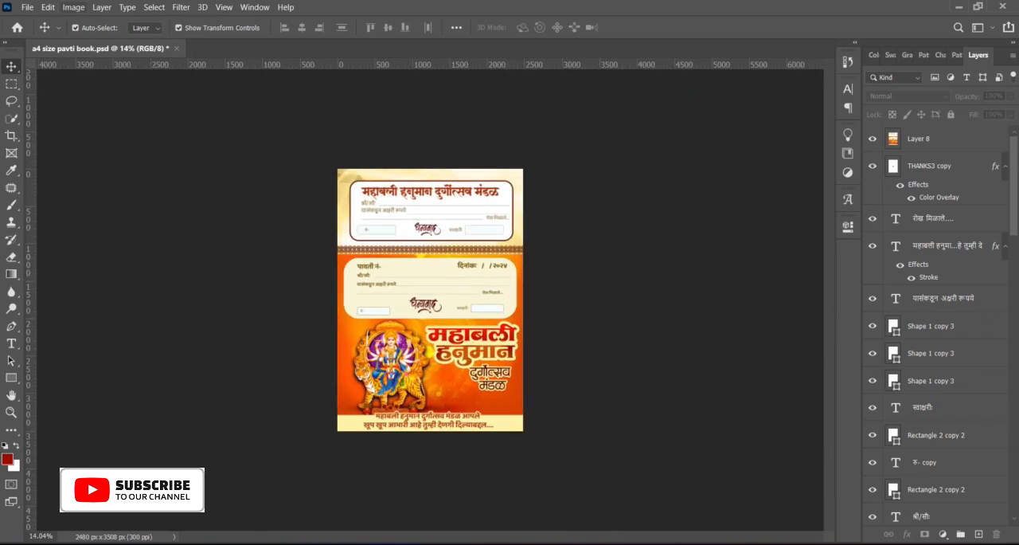
# Step: Save the changes to the a4 size pavti book.psd document
pyautogui.click(27, 7)
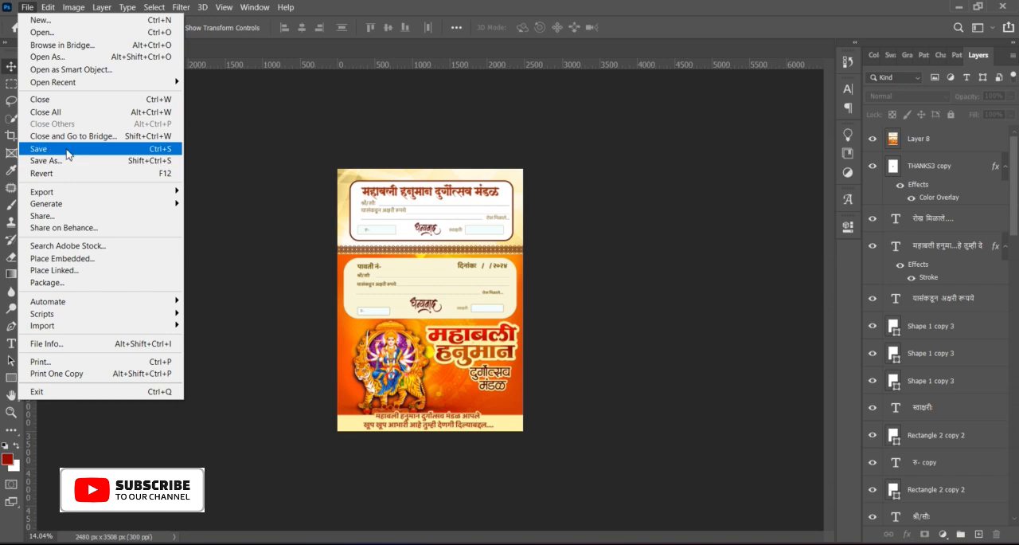
pyautogui.click(62, 149)
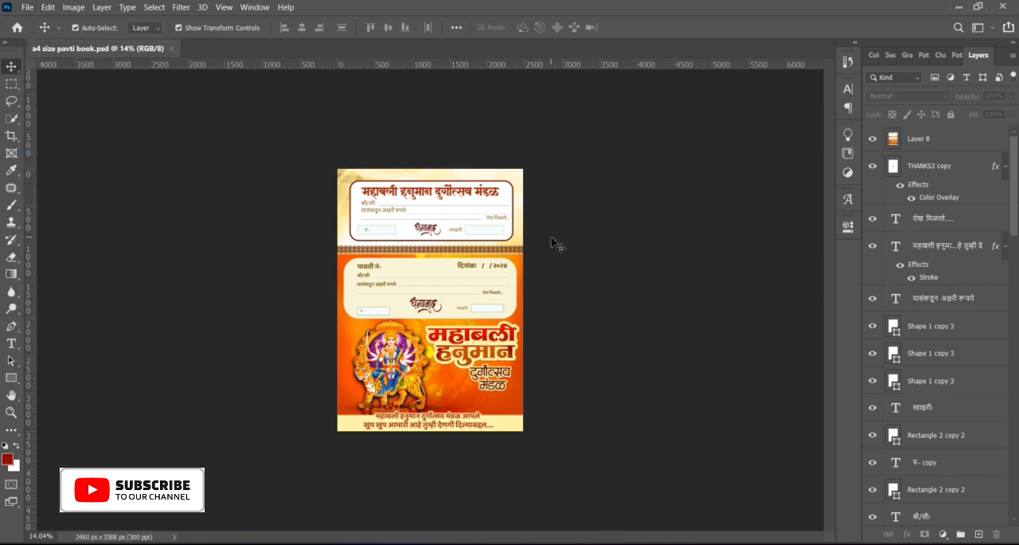
pyautogui.scroll(4, 478, 311)
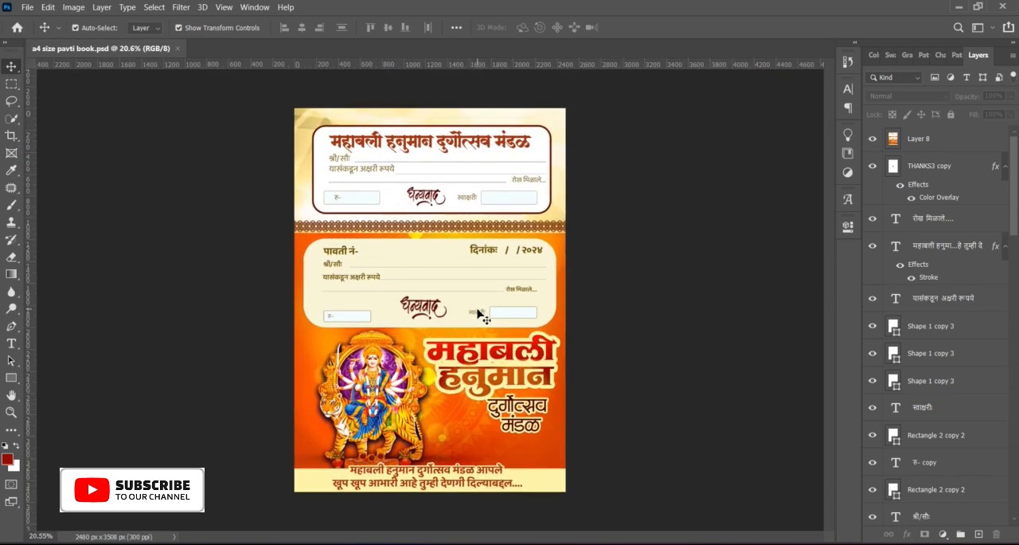